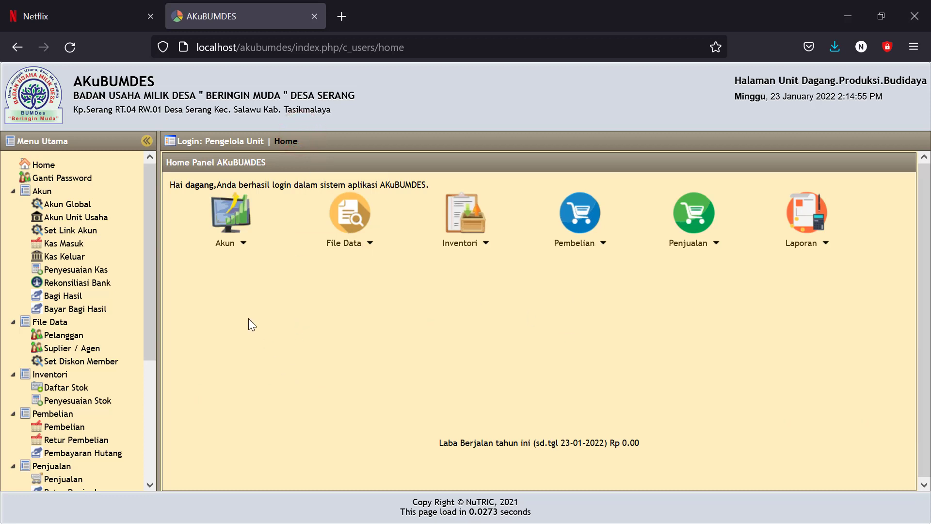
Step: Open the Kas Masuk incoming-cash page from the Akun section of the sidebar
{"action": "left_click", "coordinate": [50, 245]}
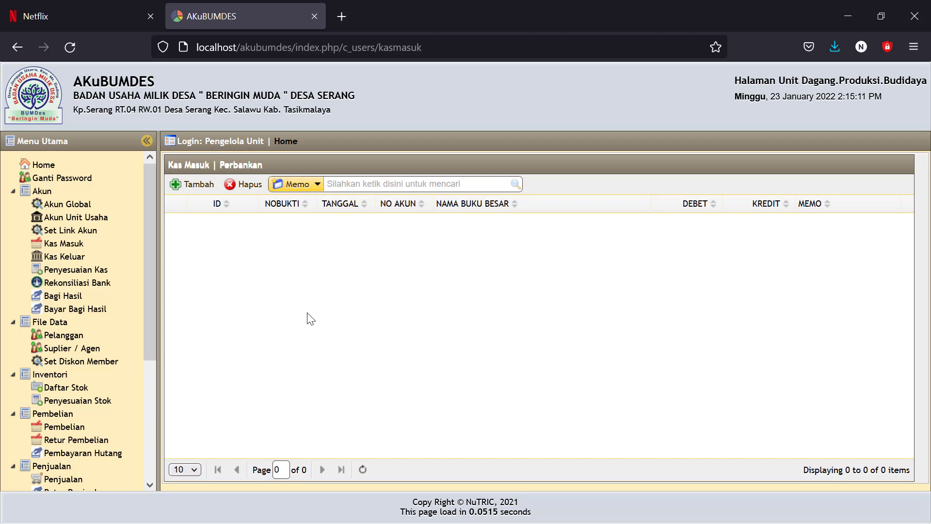
Step: Start a new incoming-cash entry dated 23-01-2022 into the Kas BUMDES account
{"action": "left_click", "coordinate": [197, 185]}
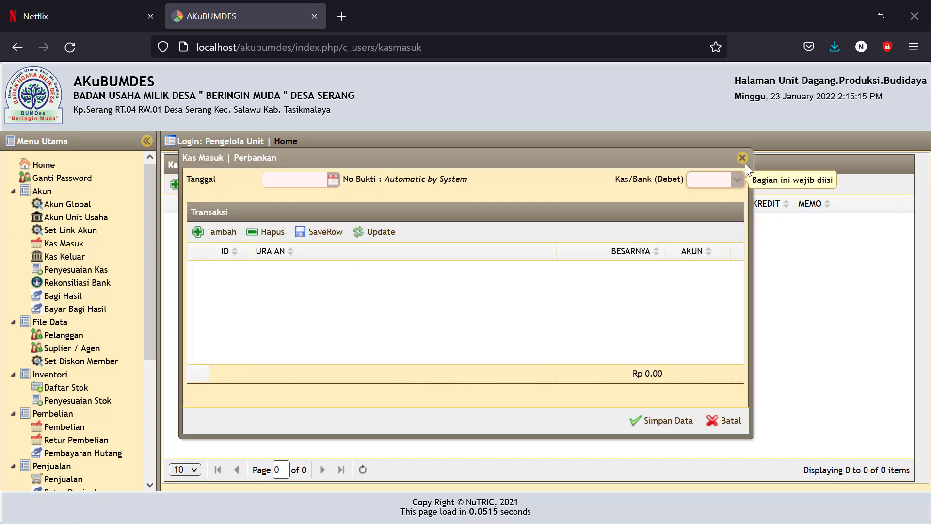
{"action": "left_click", "coordinate": [742, 157]}
{"action": "left_click", "coordinate": [192, 184]}
{"action": "left_click", "coordinate": [334, 181]}
{"action": "left_click", "coordinate": [274, 293]}
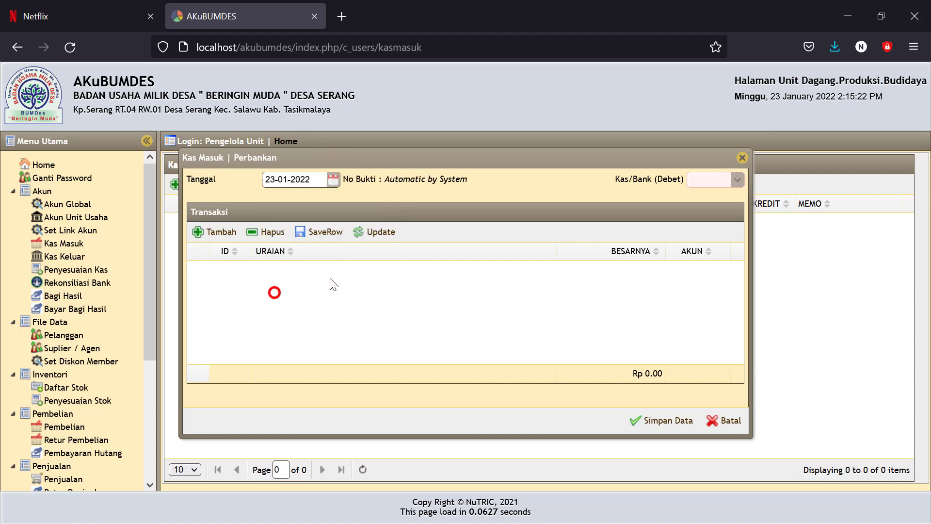
{"action": "left_click", "coordinate": [736, 179]}
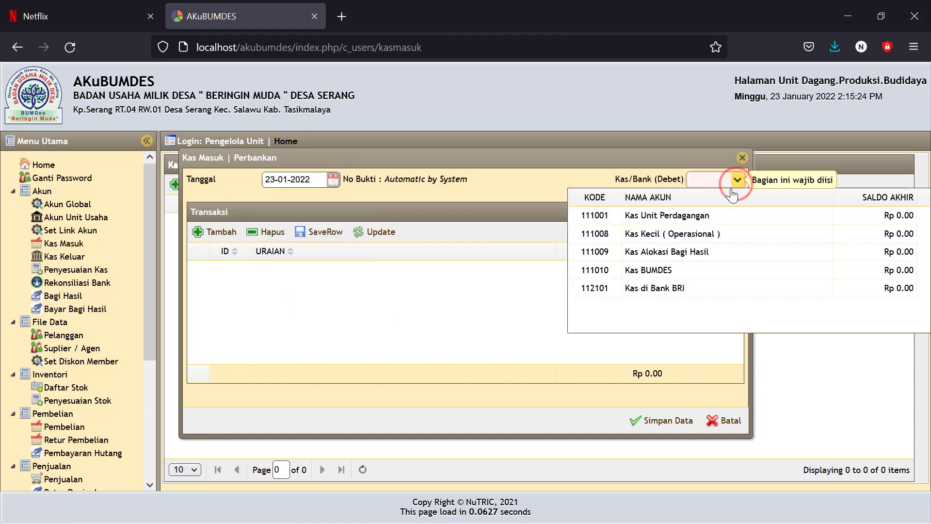
{"action": "left_click", "coordinate": [650, 270]}
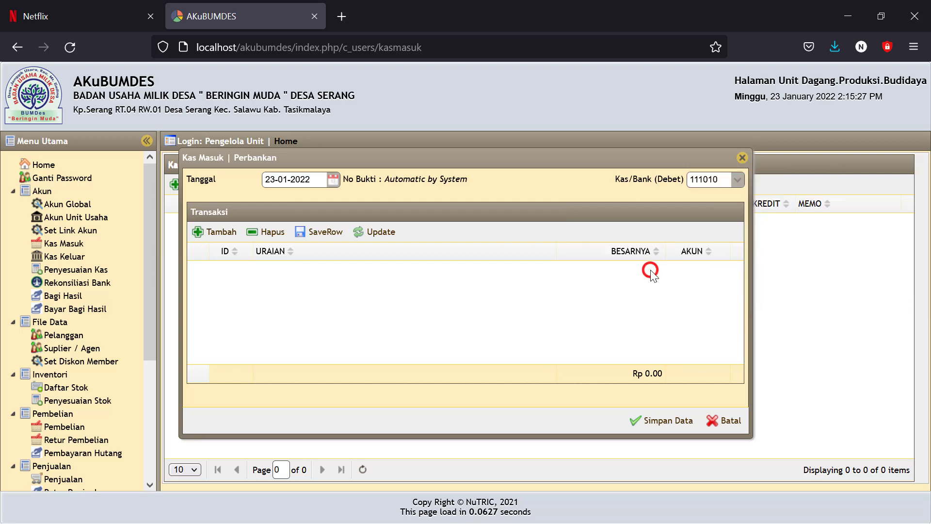
Step: Add a Modal BUMDes line 'Penyertaan modal desa' for 60,000,000
{"action": "left_click", "coordinate": [218, 231]}
{"action": "left_click", "coordinate": [407, 279]}
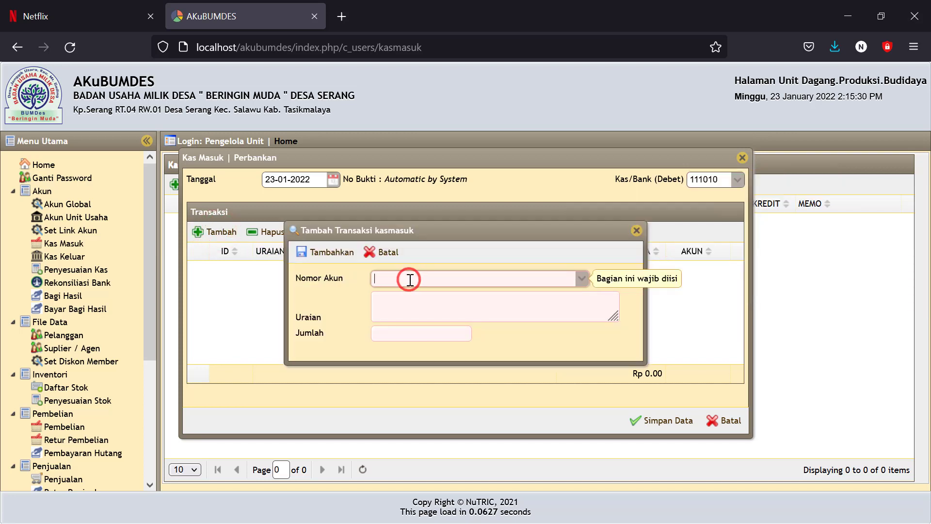
{"action": "type", "text": "modal"}
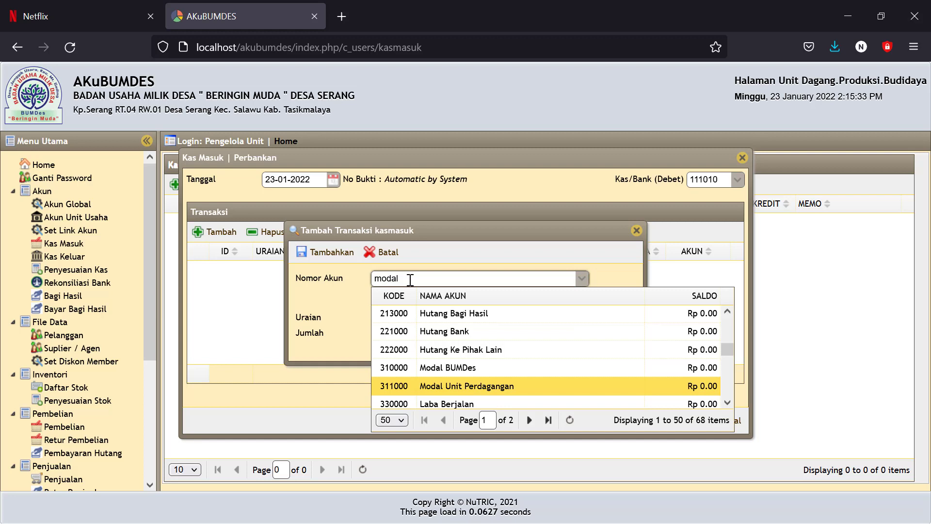
{"action": "left_click", "coordinate": [452, 364]}
{"action": "key", "text": "Tab"}
{"action": "type", "text": "Pen"}
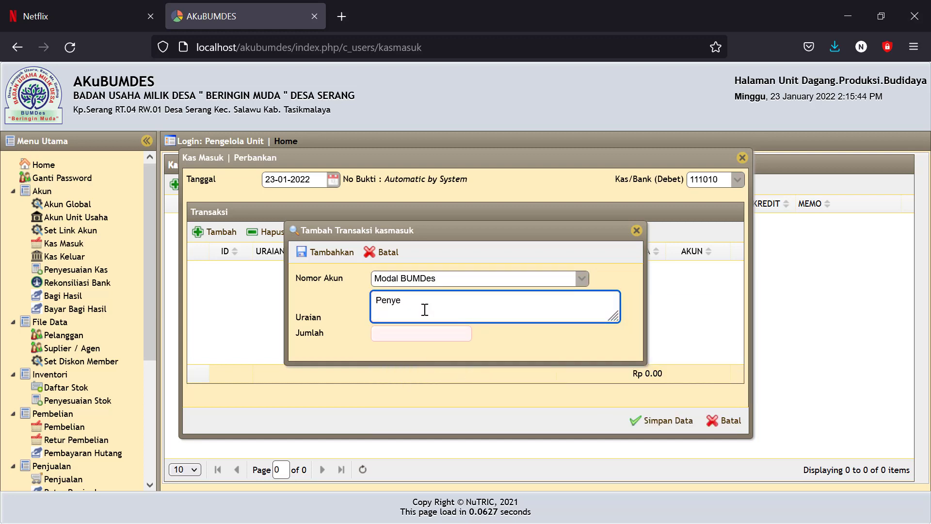
{"action": "type", "text": "yertaan modal desa"}
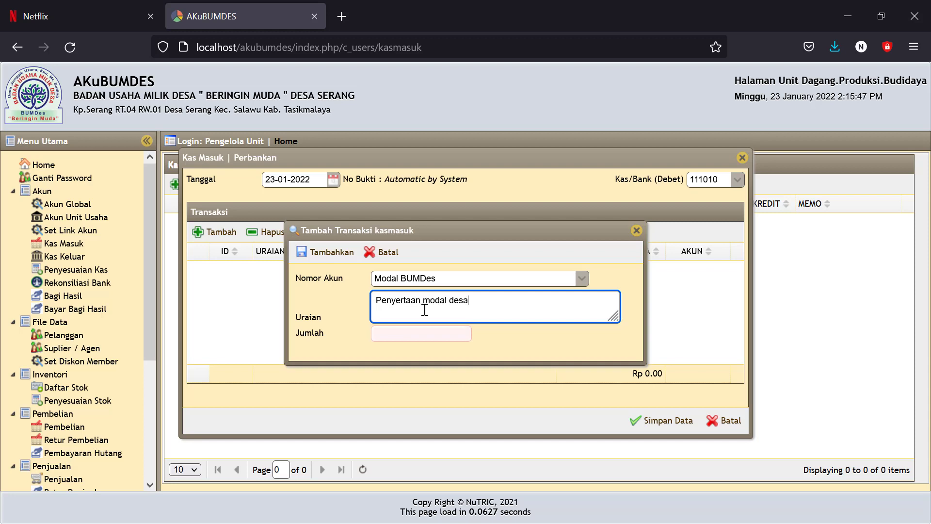
{"action": "left_click", "coordinate": [399, 335]}
{"action": "type", "text": "60"}
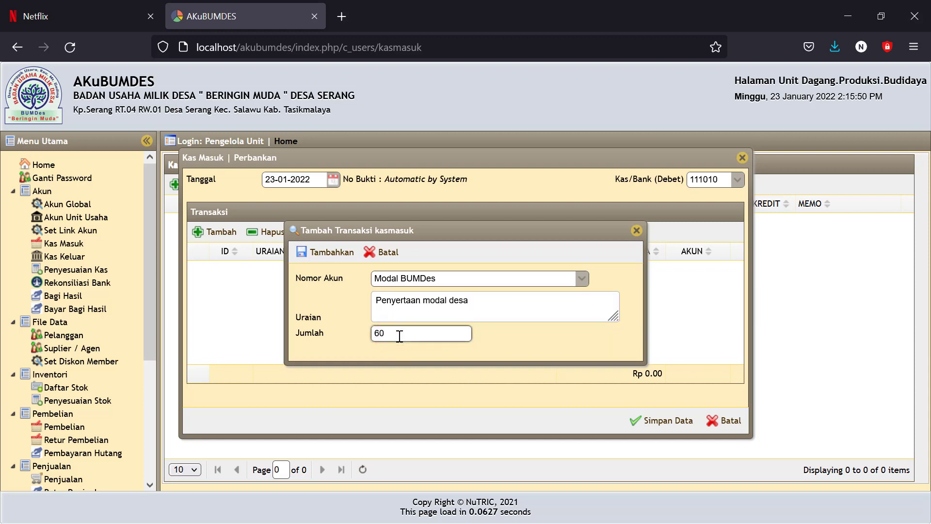
{"action": "type", "text": "000000"}
{"action": "left_click", "coordinate": [490, 348]}
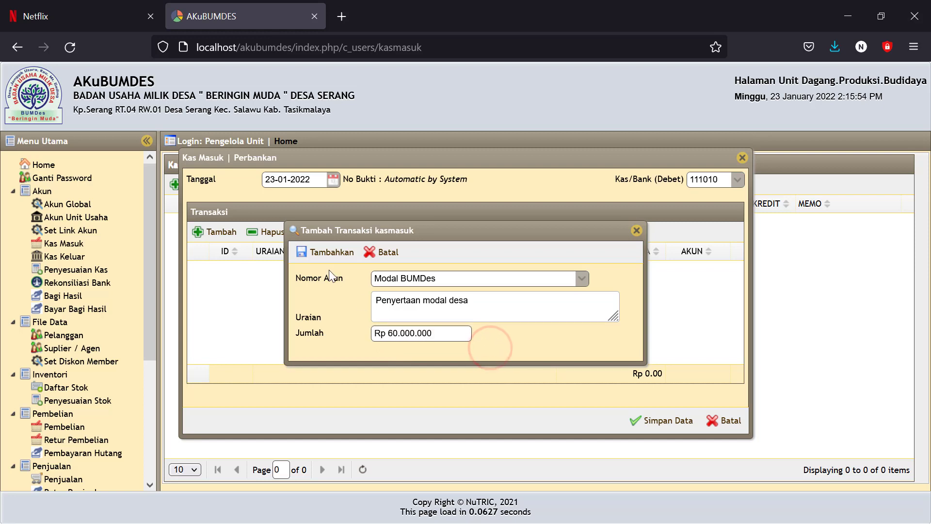
{"action": "left_click", "coordinate": [329, 253]}
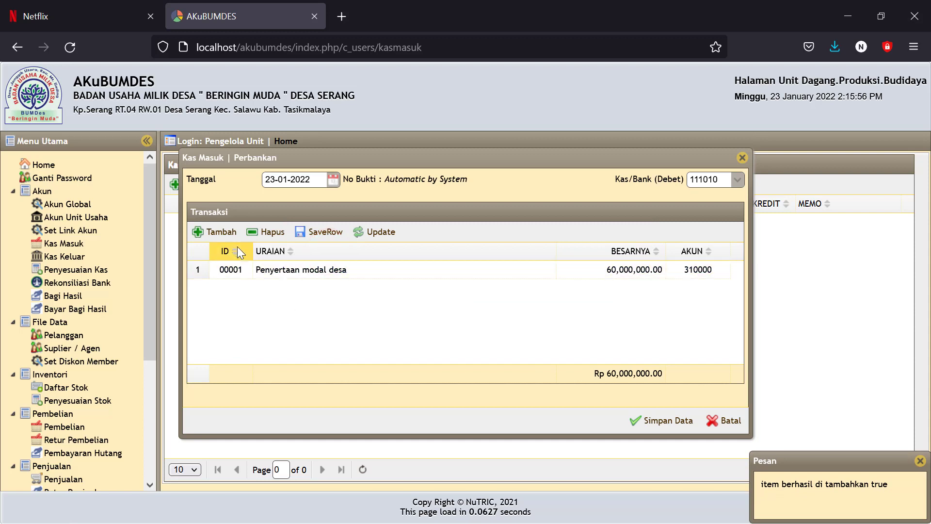
Step: Add a Modal BUMDes line 'Sisa saldo pengurus lama' for 10,000,000, making the total 70,000,000
{"action": "left_click", "coordinate": [222, 233]}
{"action": "left_click", "coordinate": [398, 281]}
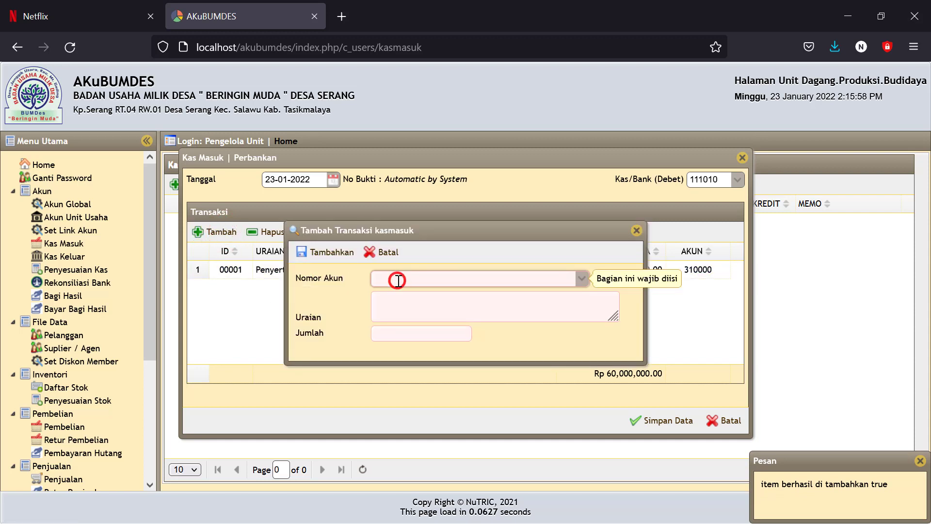
{"action": "type", "text": "modal"}
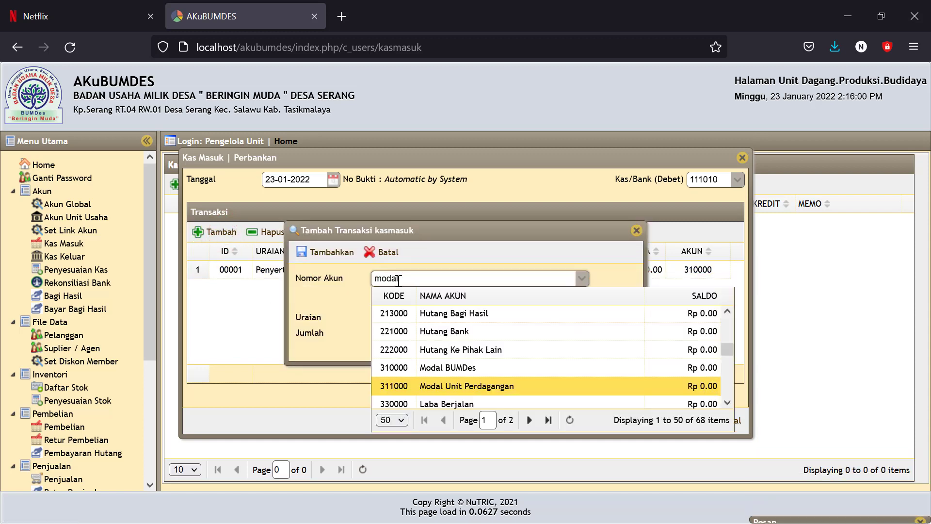
{"action": "left_click", "coordinate": [436, 368]}
{"action": "left_click", "coordinate": [391, 305]}
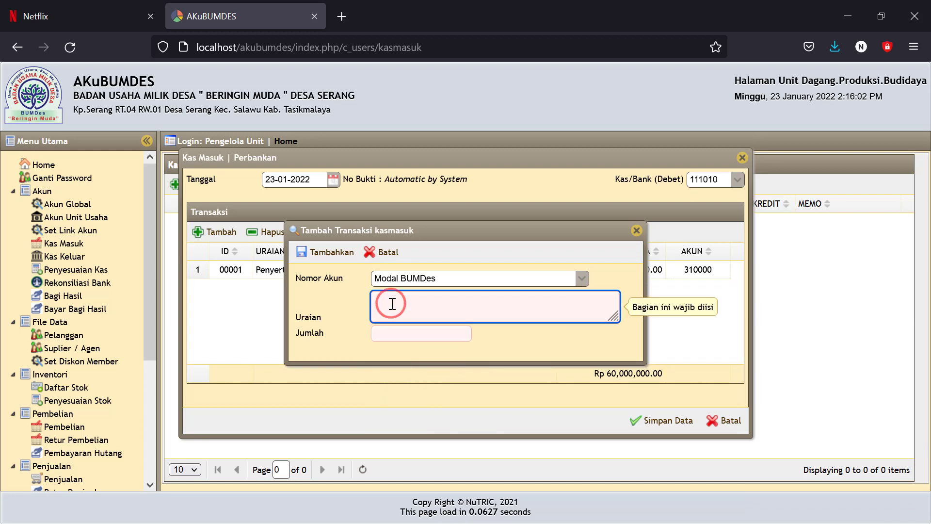
{"action": "type", "text": "Sisa sa"}
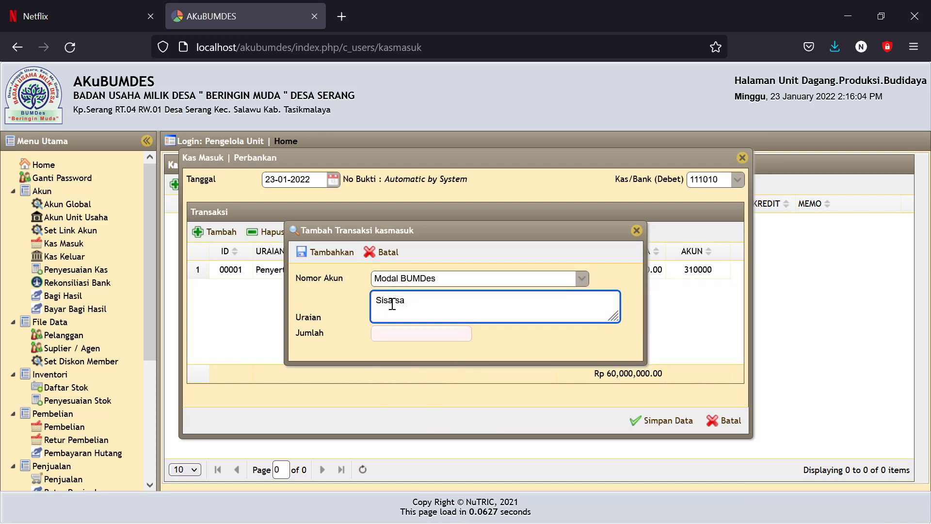
{"action": "type", "text": "ldo pengurus lama"}
{"action": "left_click", "coordinate": [386, 334]}
{"action": "type", "text": "10"}
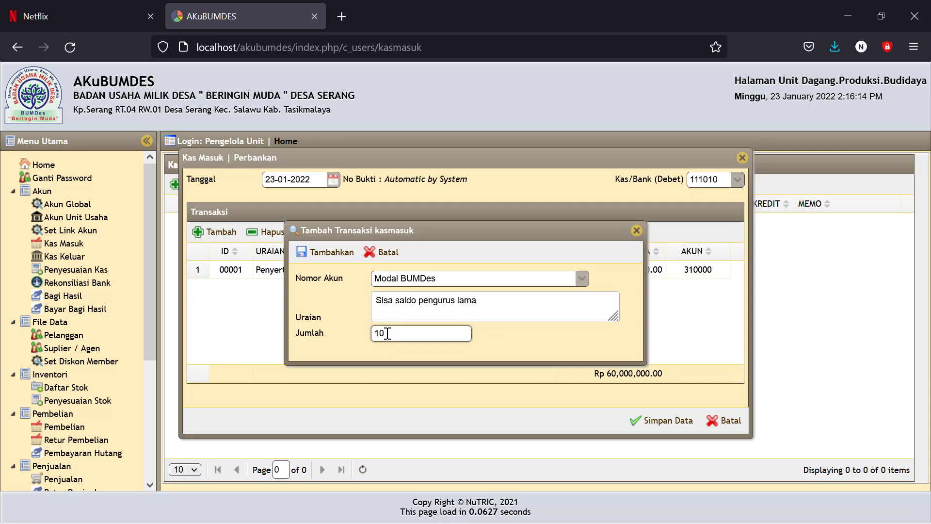
{"action": "type", "text": "000.000"}
{"action": "left_click", "coordinate": [559, 329]}
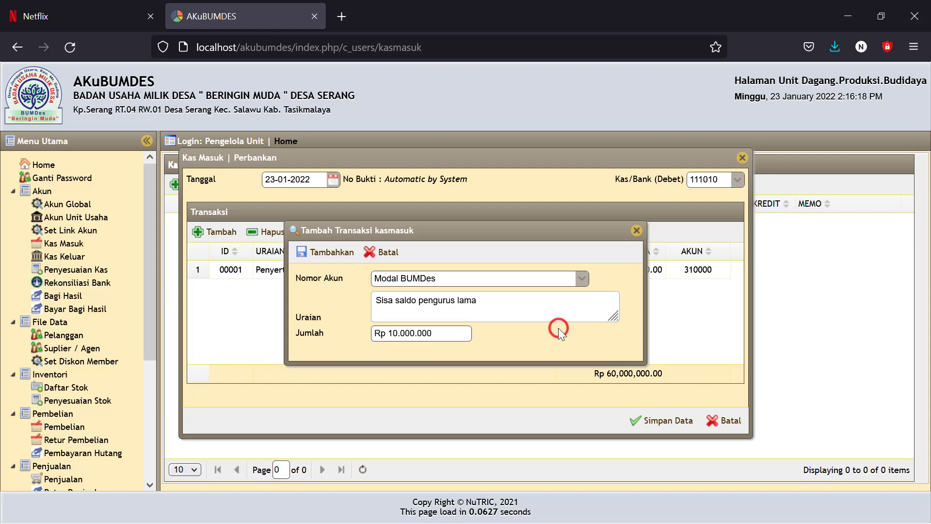
{"action": "left_click", "coordinate": [325, 253]}
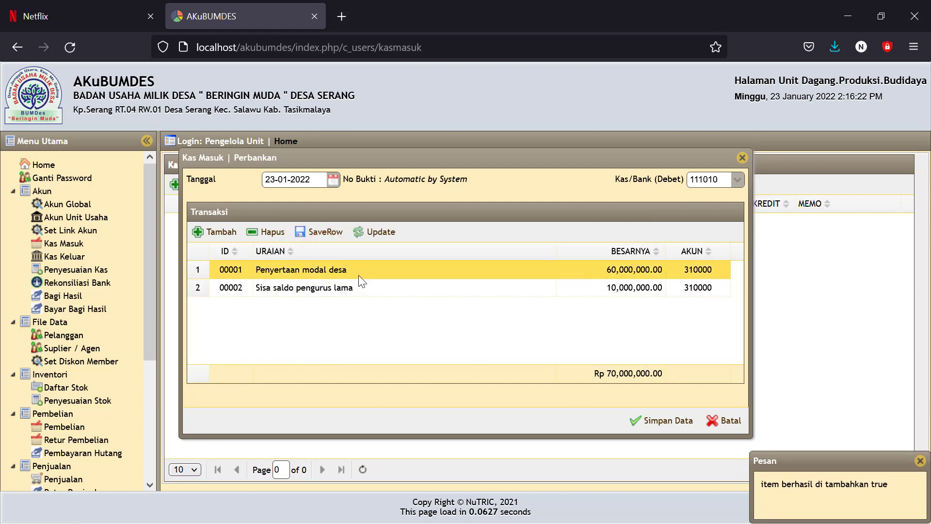
Step: Save receipt JKM00001, then check the 23-01-2022 Neraca shows 70,000,000 in Kas BUMDES and Modal BUMDes
{"action": "left_click", "coordinate": [656, 422]}
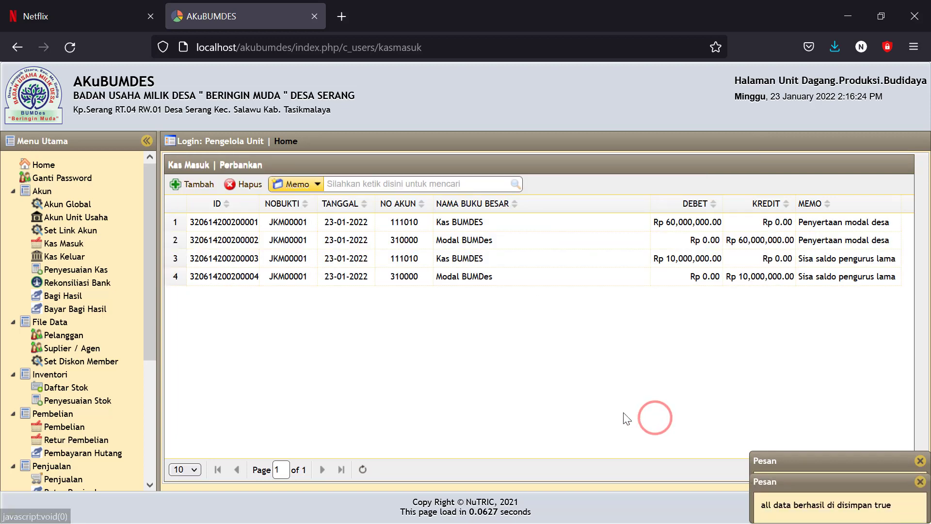
{"action": "left_click_drag", "start_coordinate": [153, 287], "coordinate": [156, 414]}
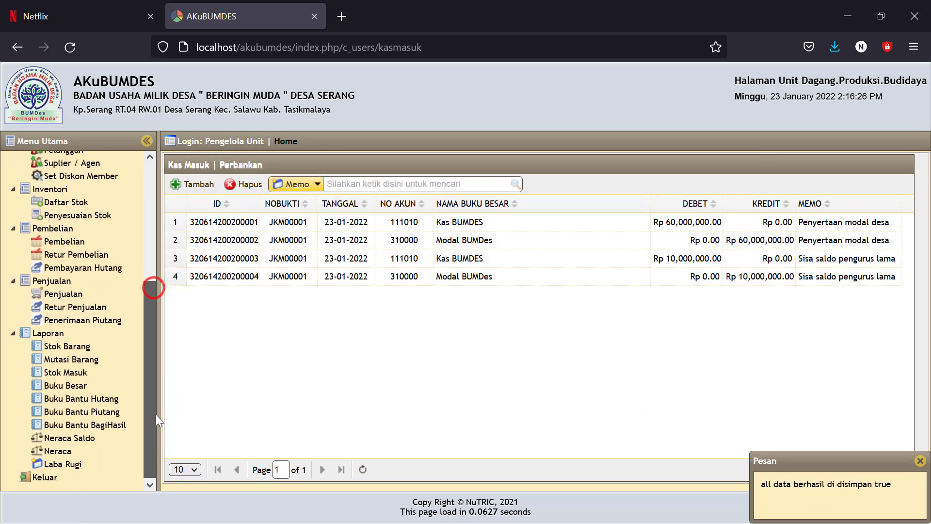
{"action": "left_click", "coordinate": [60, 452]}
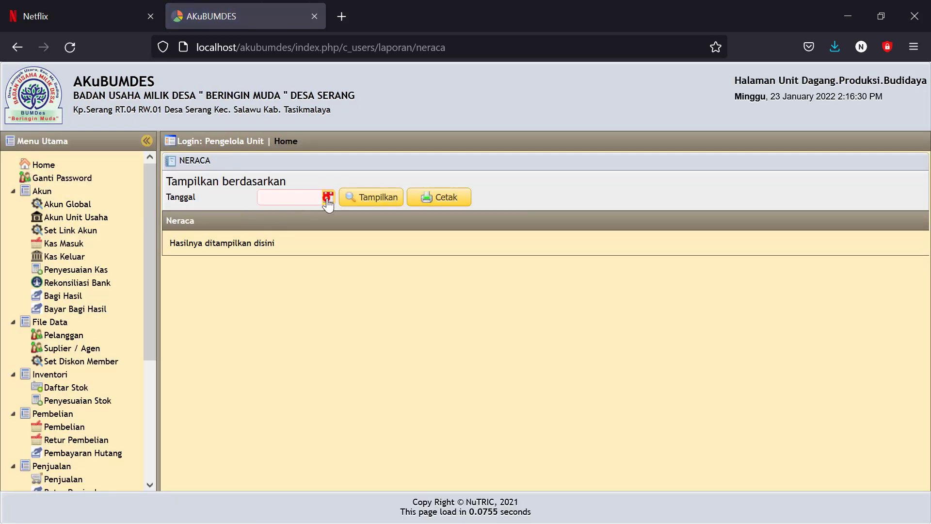
{"action": "left_click", "coordinate": [328, 198]}
{"action": "left_click", "coordinate": [267, 312]}
{"action": "left_click", "coordinate": [371, 195]}
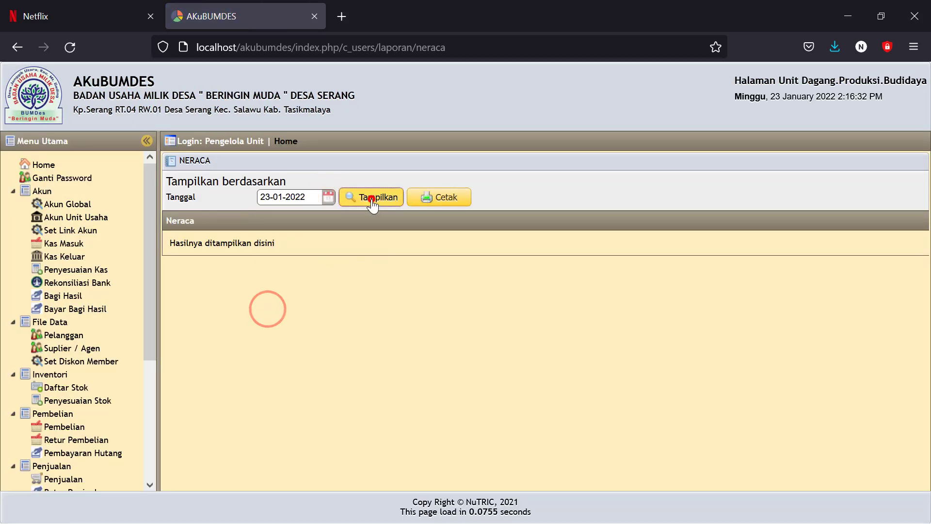
{"action": "double_click", "coordinate": [718, 378]}
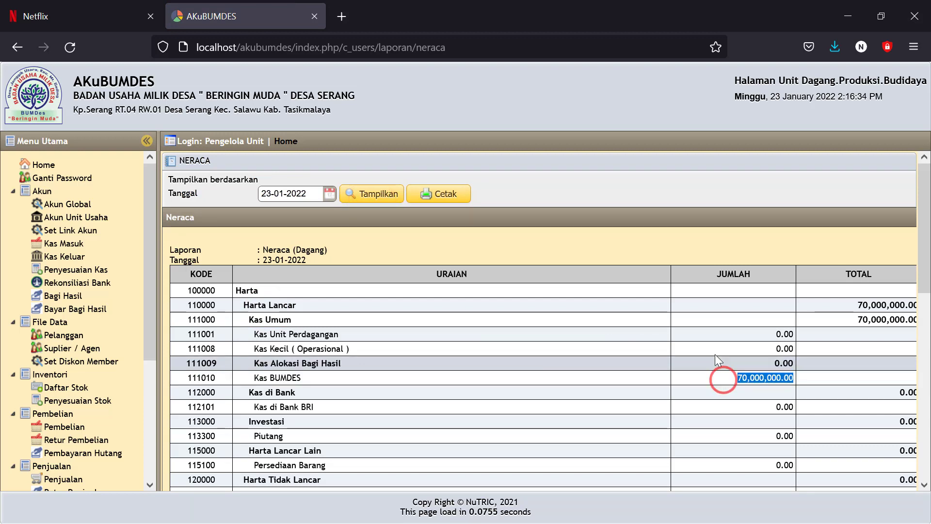
{"action": "scroll", "coordinate": [713, 351], "scroll_direction": "down", "scroll_amount": 5}
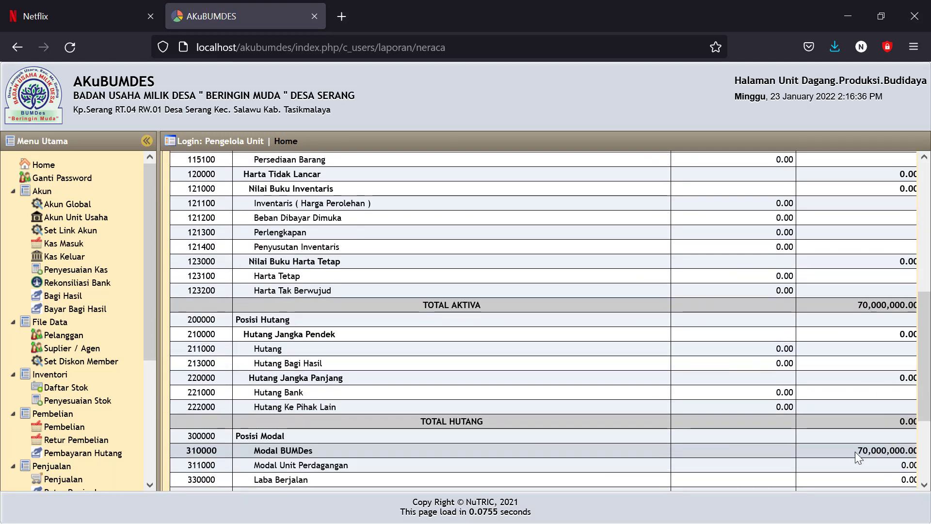
{"action": "left_click_drag", "start_coordinate": [854, 452], "coordinate": [896, 451]}
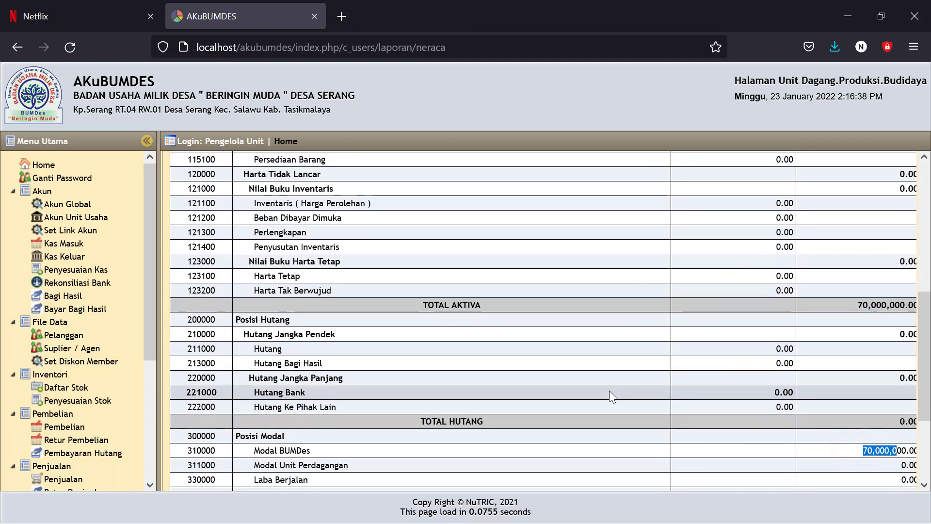
{"action": "left_click", "coordinate": [66, 242]}
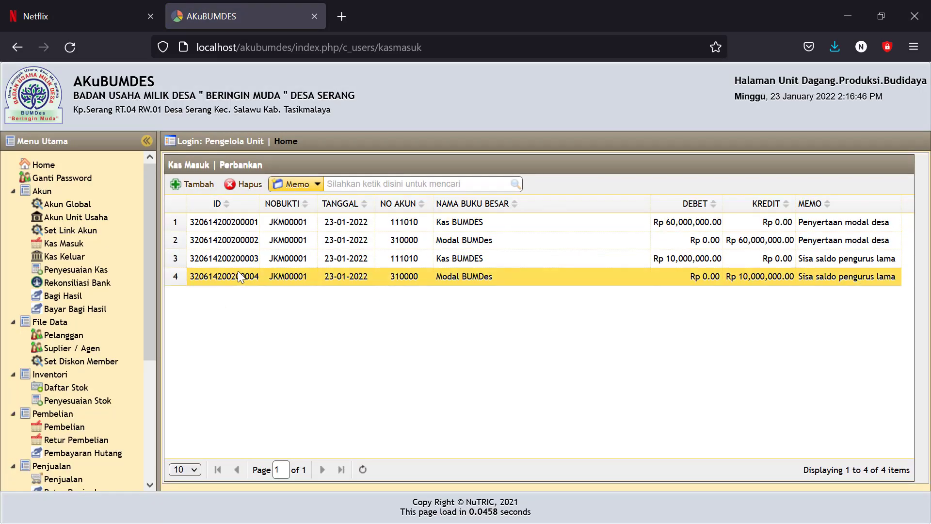
Step: Delete journal JKM00001 and reload the Kas Masuk list so it shows 0 items
{"action": "left_click", "coordinate": [229, 275]}
{"action": "left_click", "coordinate": [243, 184]}
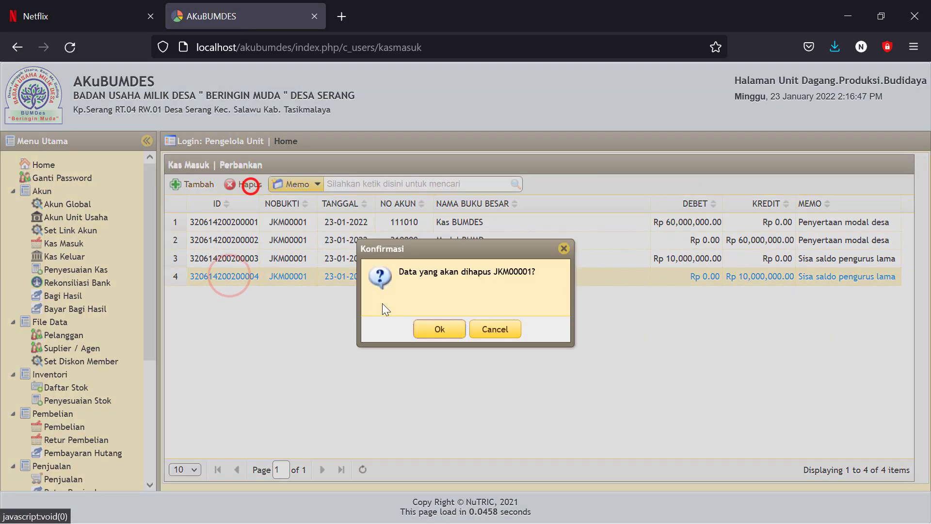
{"action": "left_click", "coordinate": [434, 335]}
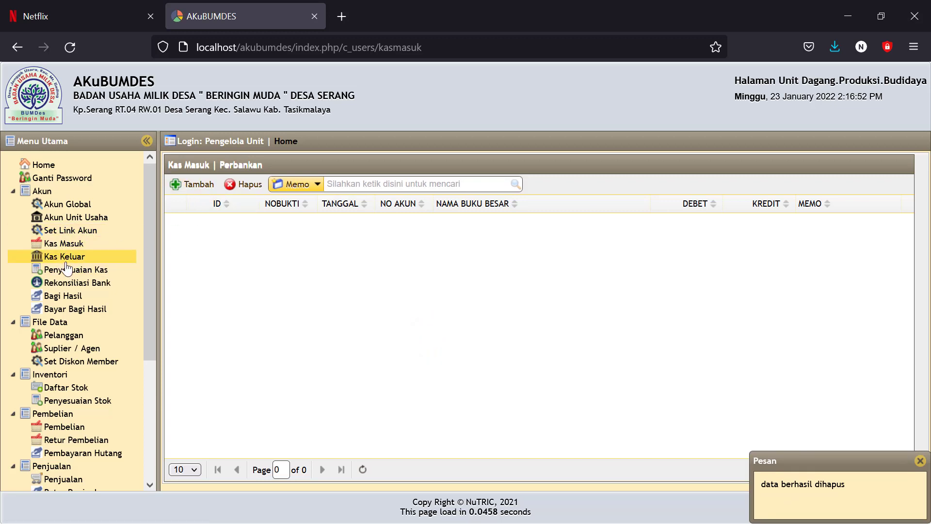
{"action": "left_click", "coordinate": [63, 245]}
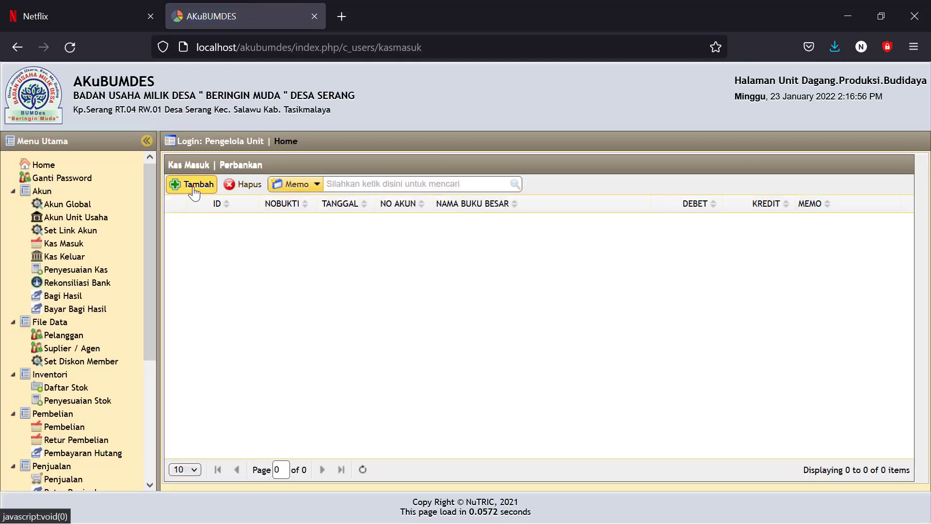
Step: Start a new cash receipt dated 23-01-2022 debited to Kas di Bank BRI
{"action": "left_click", "coordinate": [193, 185]}
{"action": "left_click", "coordinate": [333, 179]}
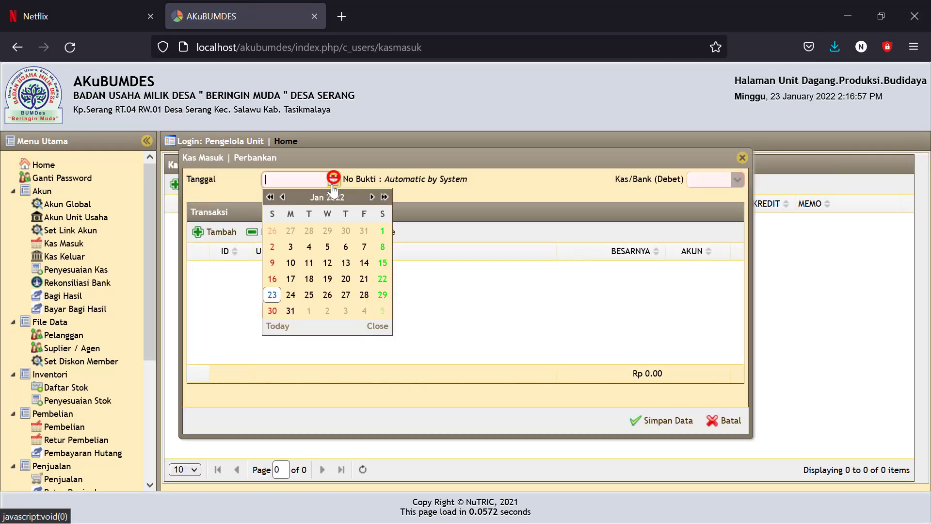
{"action": "left_click", "coordinate": [269, 295]}
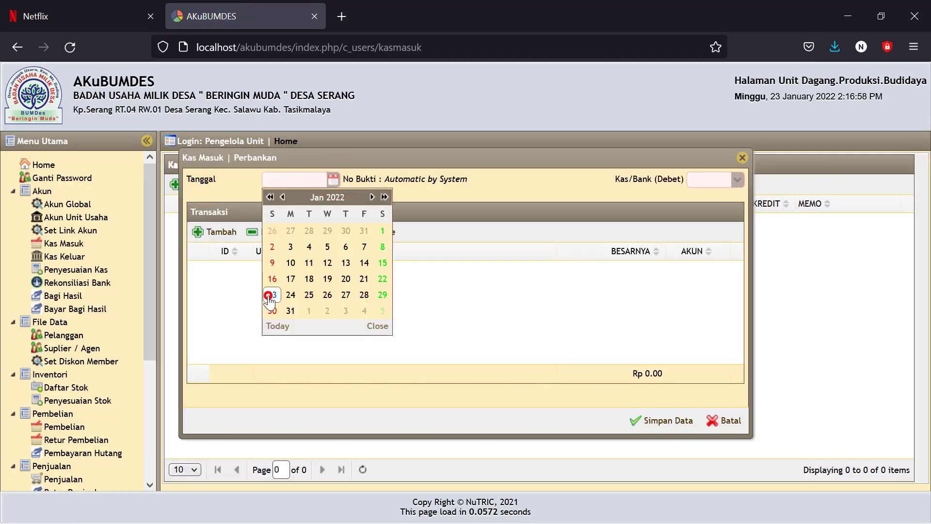
{"action": "left_click", "coordinate": [738, 181]}
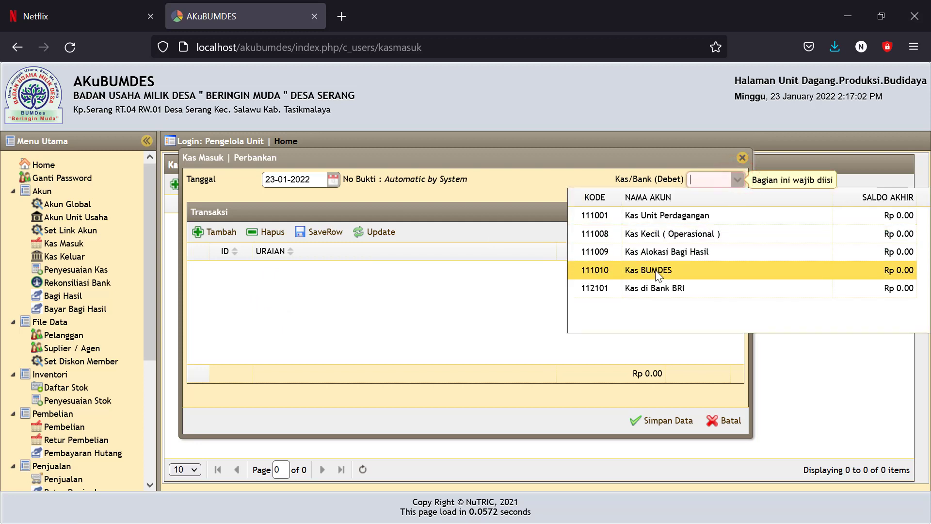
{"action": "left_click", "coordinate": [658, 291]}
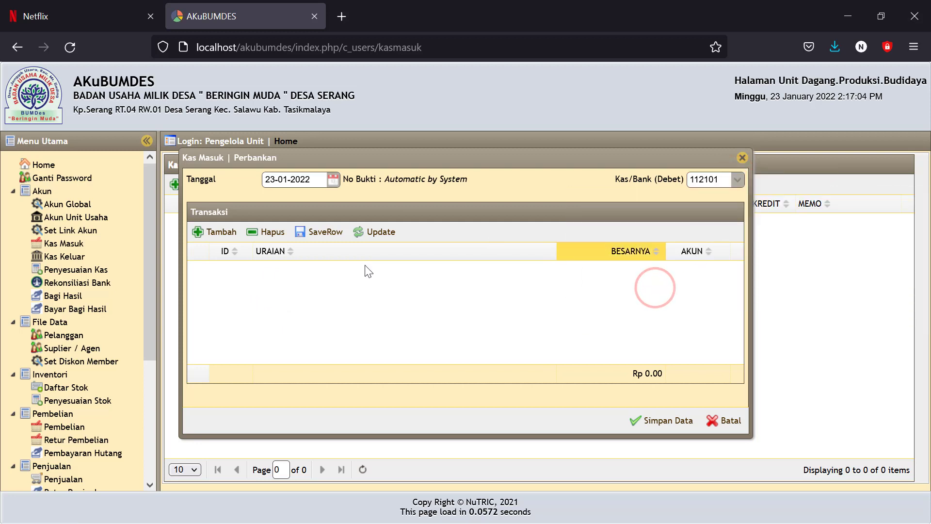
Step: Add a Modal BUMDes line 'penyertaan modal desa' for 60,000,000
{"action": "left_click", "coordinate": [221, 233]}
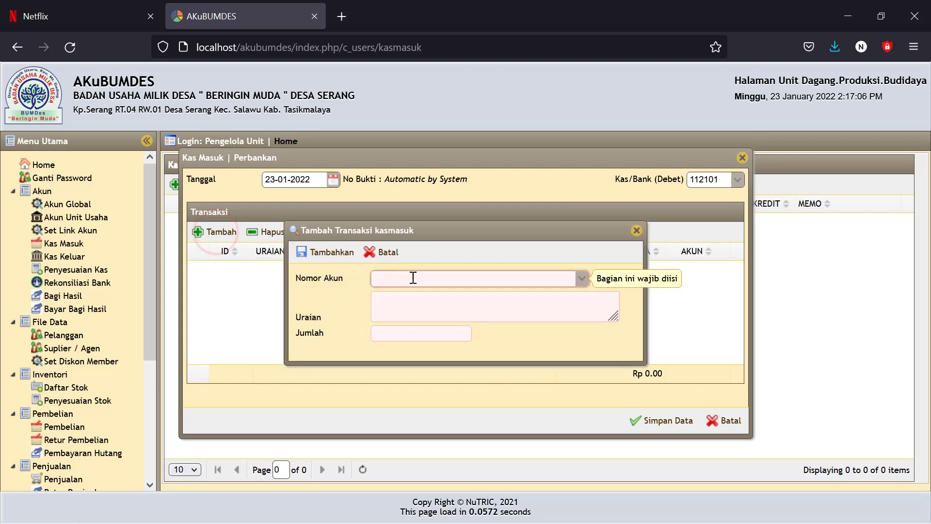
{"action": "left_click", "coordinate": [388, 277]}
{"action": "type", "text": "mosd"}
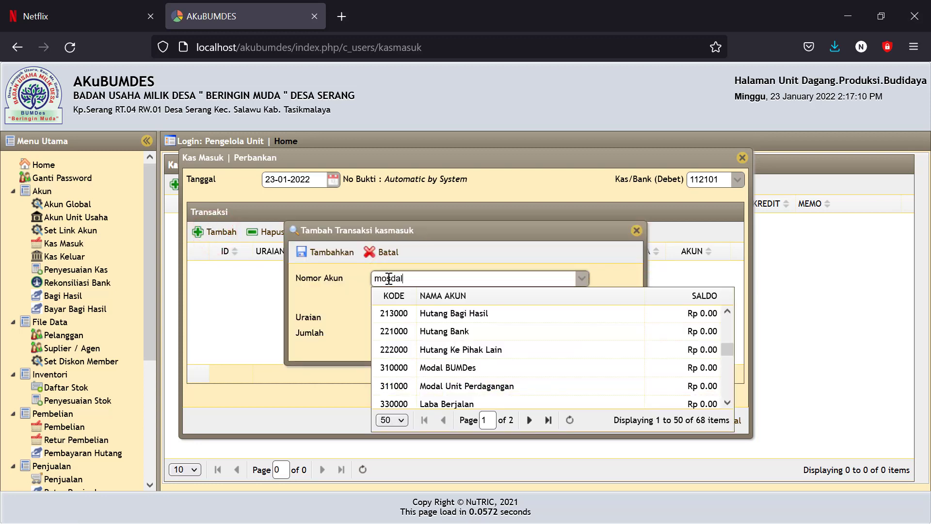
{"action": "type", "text": "al"}
{"action": "left_click", "coordinate": [455, 367]}
{"action": "left_click", "coordinate": [395, 297]}
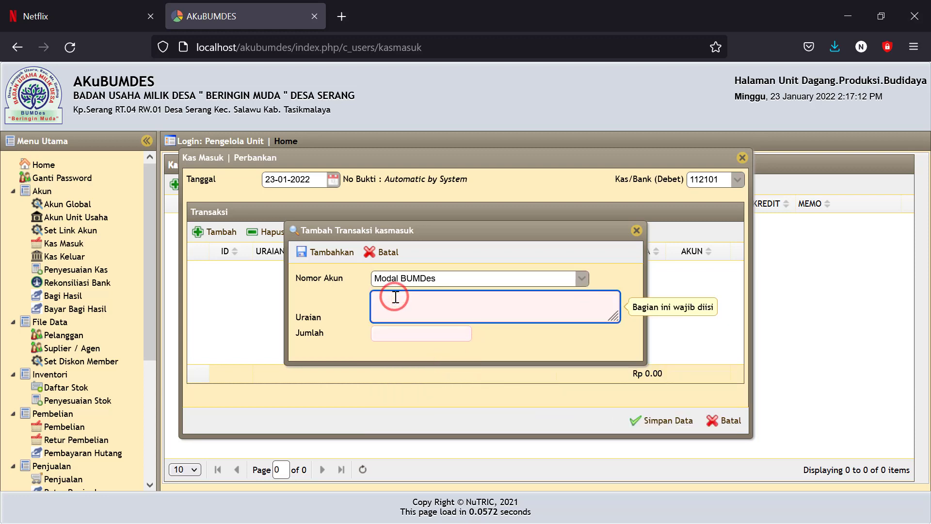
{"action": "type", "text": "penyertaa"}
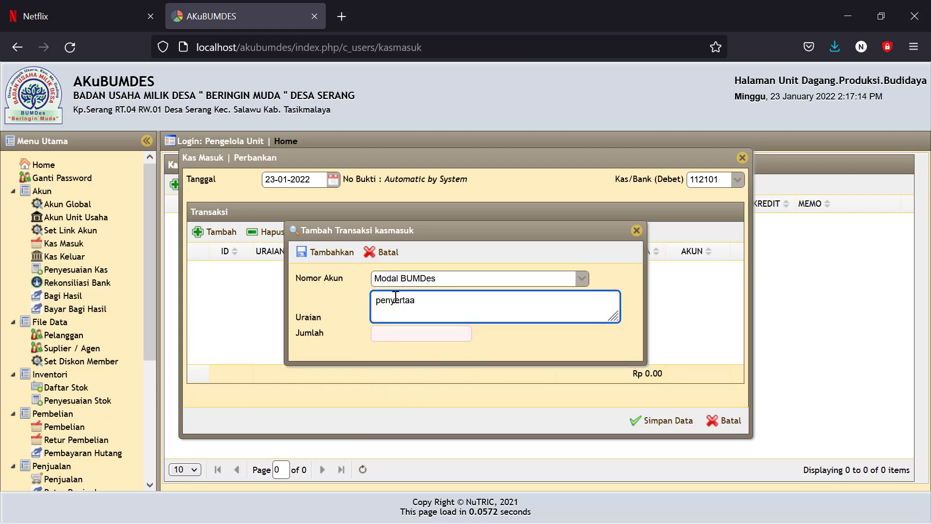
{"action": "type", "text": "n modal desa"}
{"action": "left_click", "coordinate": [393, 334]}
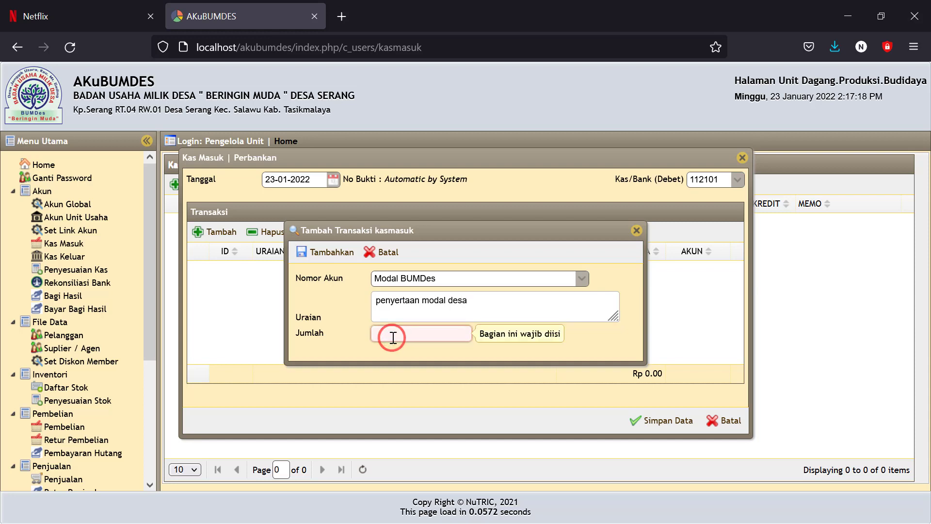
{"action": "type", "text": "60"}
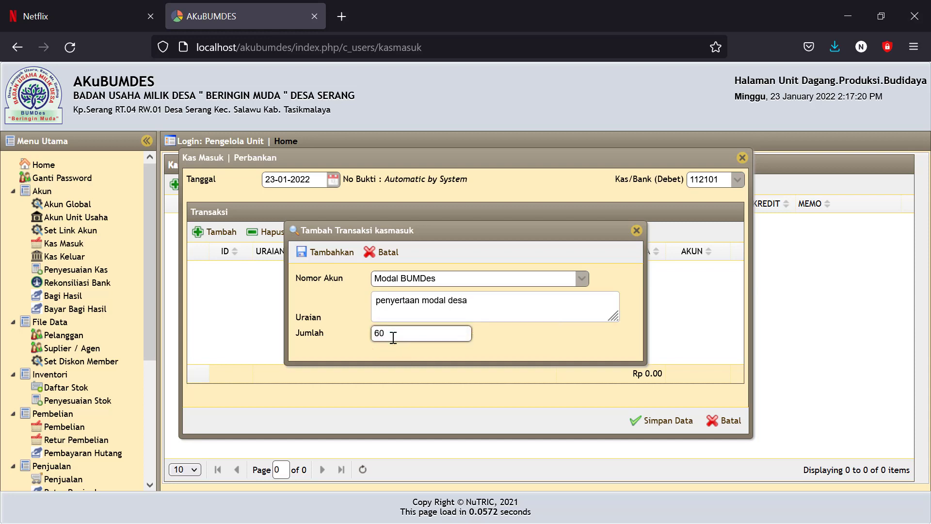
{"action": "type", "text": "000000"}
{"action": "left_click", "coordinate": [491, 337]}
{"action": "left_click", "coordinate": [331, 251]}
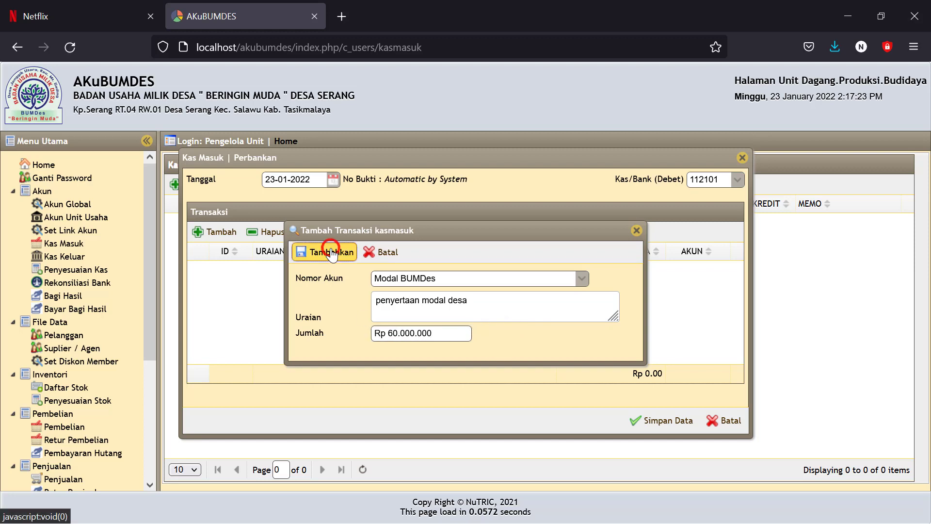
Step: Add a 10,000,000 Modal BUMDes line 'sisa saldo pengurus lama' and save the 70,000,000 receipt
{"action": "left_click", "coordinate": [214, 232]}
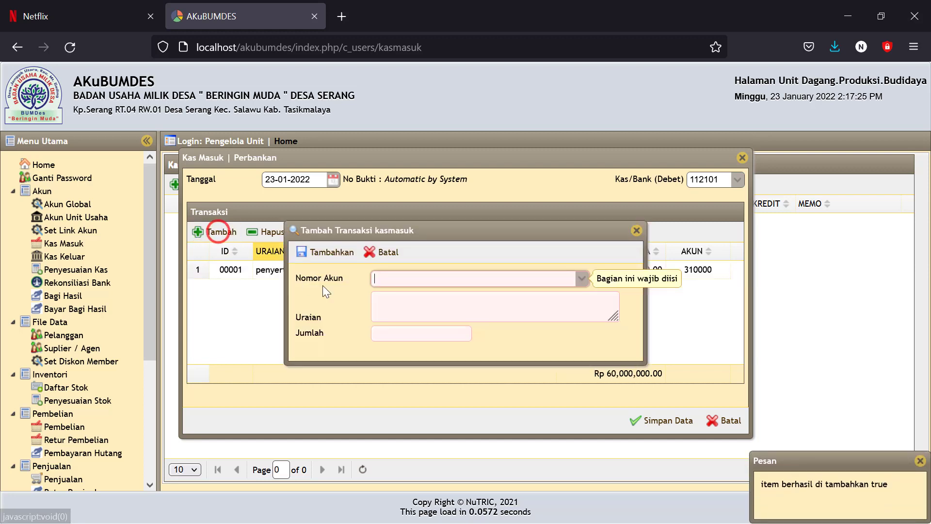
{"action": "left_click", "coordinate": [387, 283]}
{"action": "type", "text": "modal"}
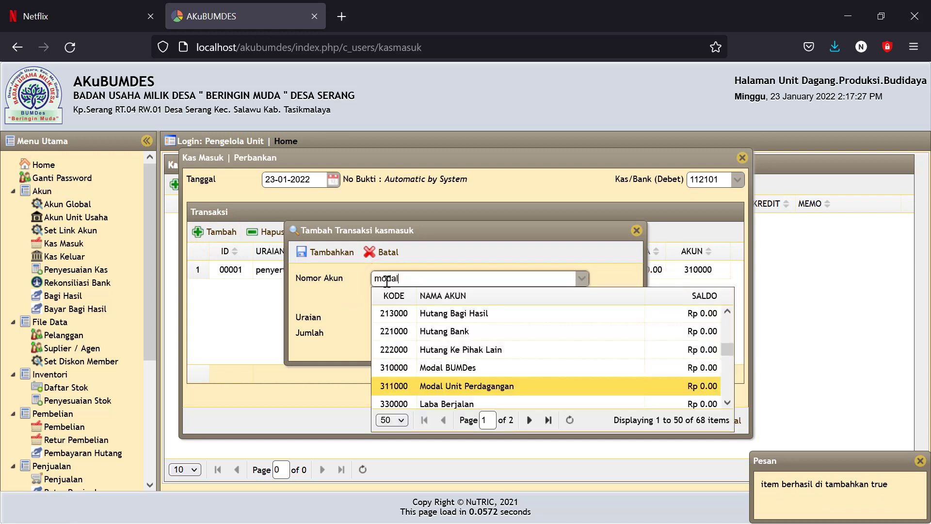
{"action": "left_click", "coordinate": [445, 368]}
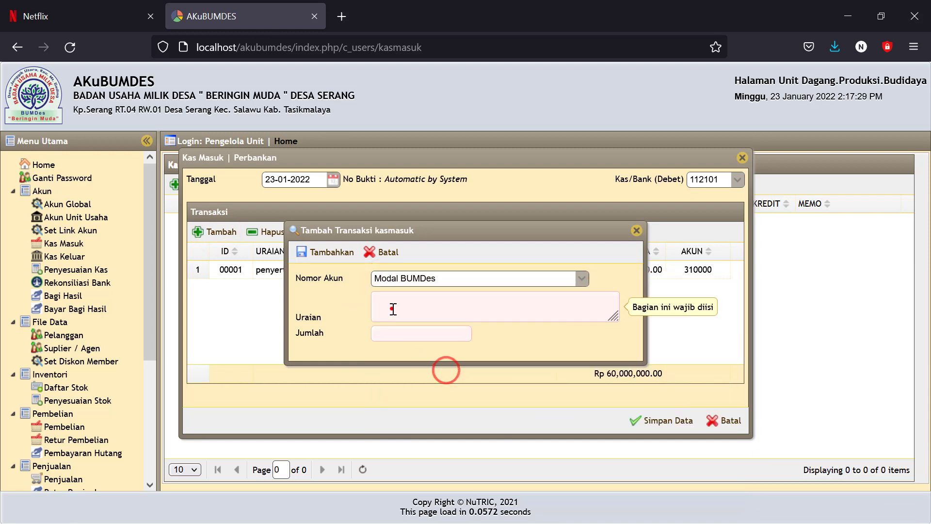
{"action": "left_click", "coordinate": [393, 308]}
{"action": "type", "text": "sisa s"}
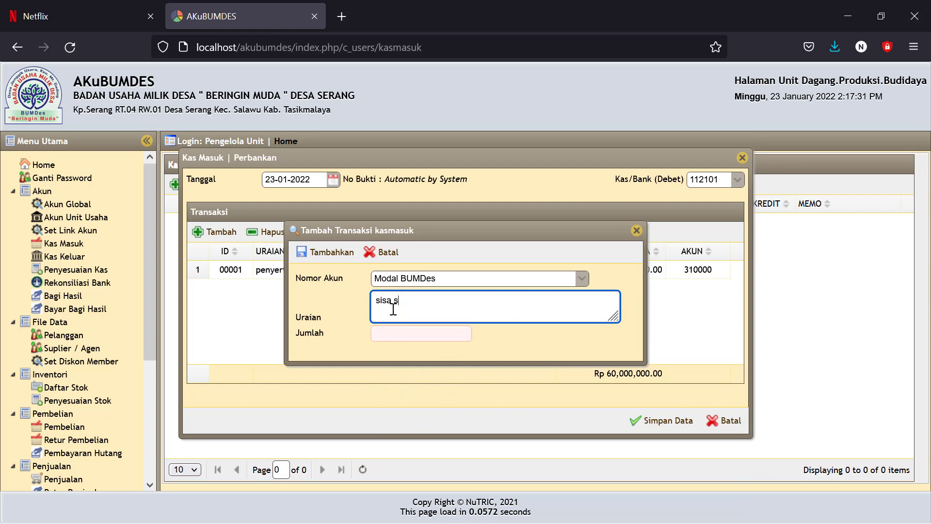
{"action": "type", "text": "aldo pengurus lama"}
{"action": "left_click", "coordinate": [400, 332]}
{"action": "type", "text": "1"}
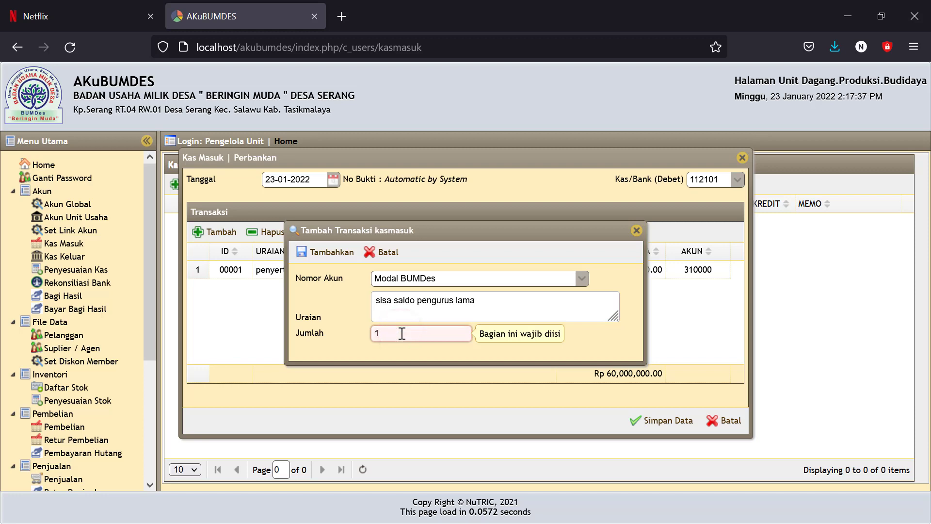
{"action": "type", "text": "0000000"}
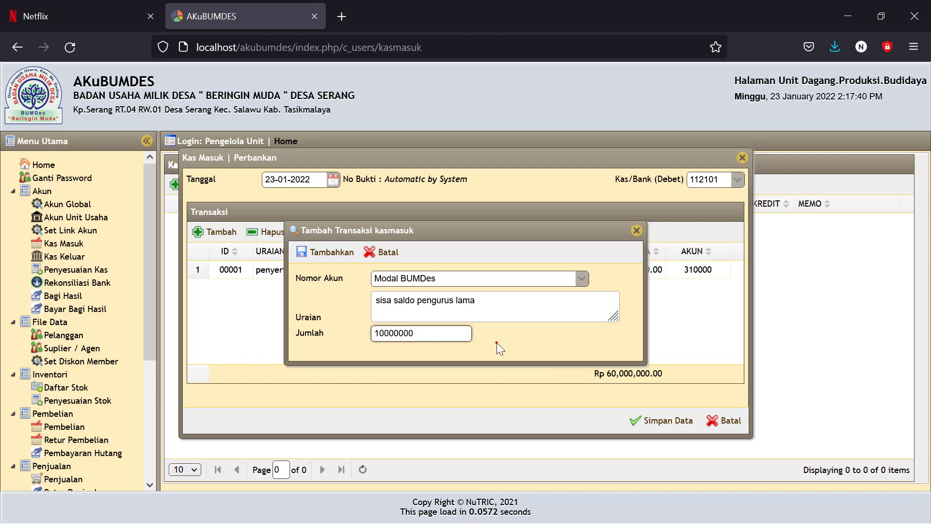
{"action": "left_click", "coordinate": [497, 342]}
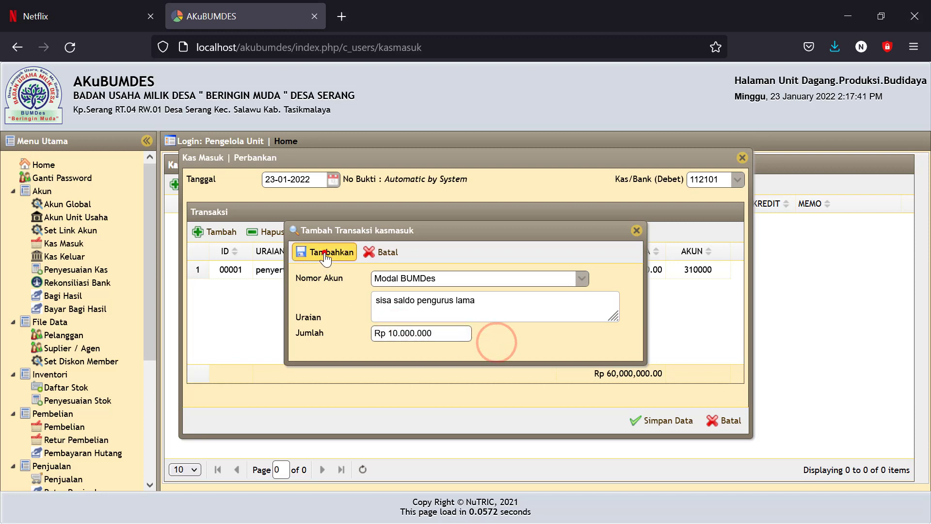
{"action": "left_click", "coordinate": [323, 252]}
{"action": "left_click", "coordinate": [650, 420]}
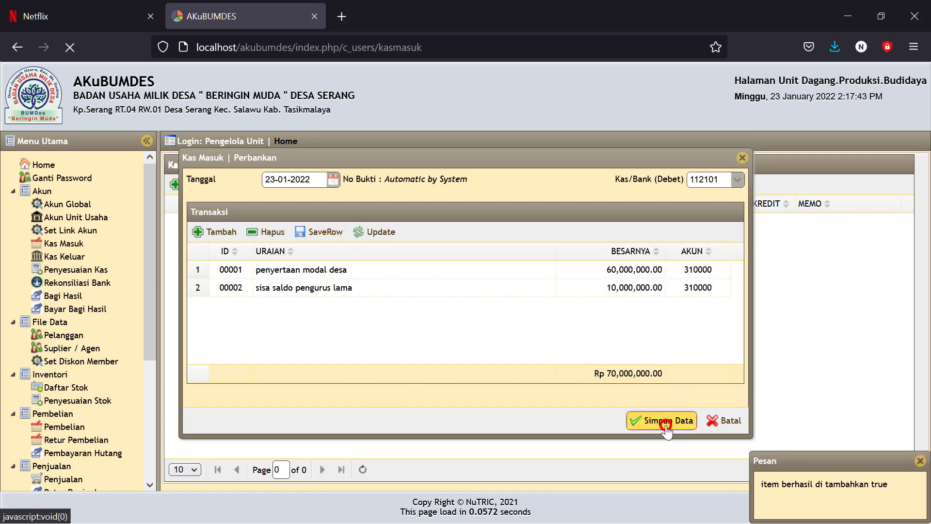
{"action": "left_click_drag", "start_coordinate": [149, 302], "coordinate": [151, 435]}
Step: Check the 23-01-2022 Neraca shows 70,000,000 in Kas di Bank BRI, then go to Kas Keluar
{"action": "left_click", "coordinate": [54, 452]}
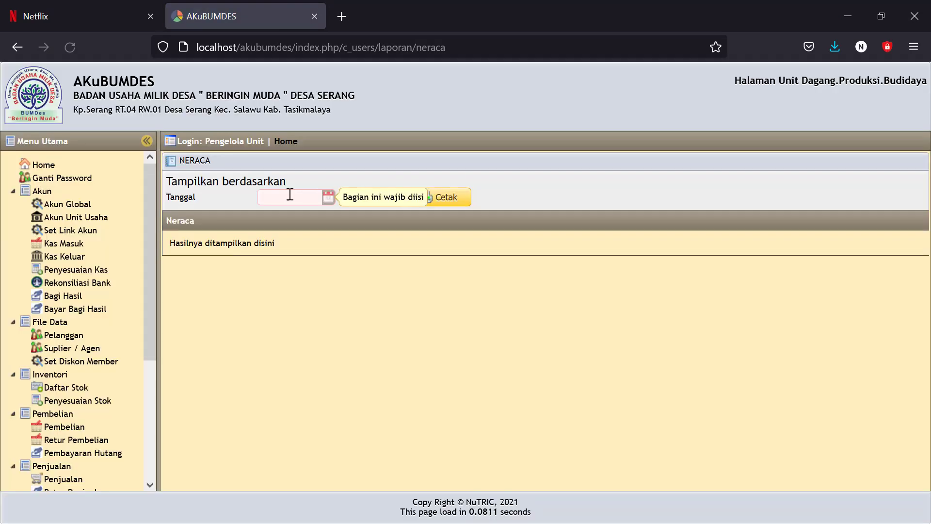
{"action": "left_click", "coordinate": [328, 197]}
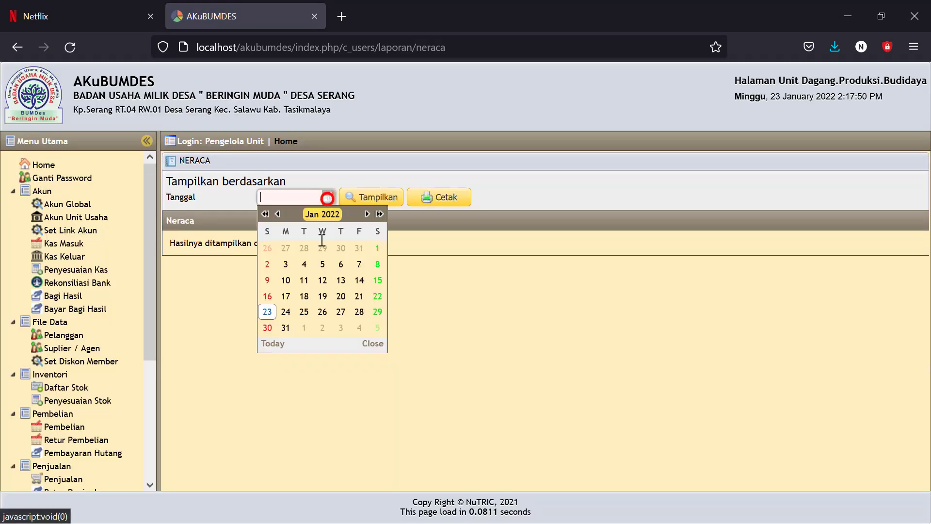
{"action": "left_click", "coordinate": [268, 310]}
{"action": "left_click", "coordinate": [371, 197]}
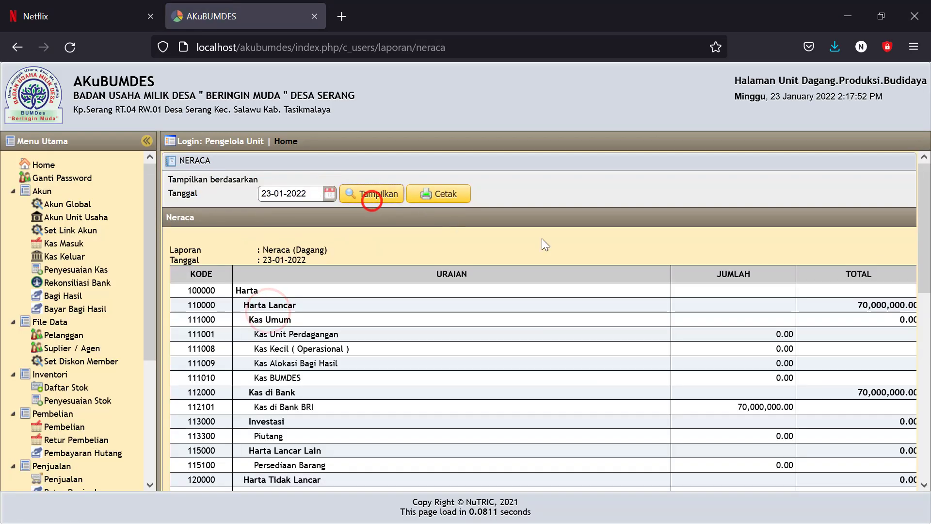
{"action": "double_click", "coordinate": [723, 406]}
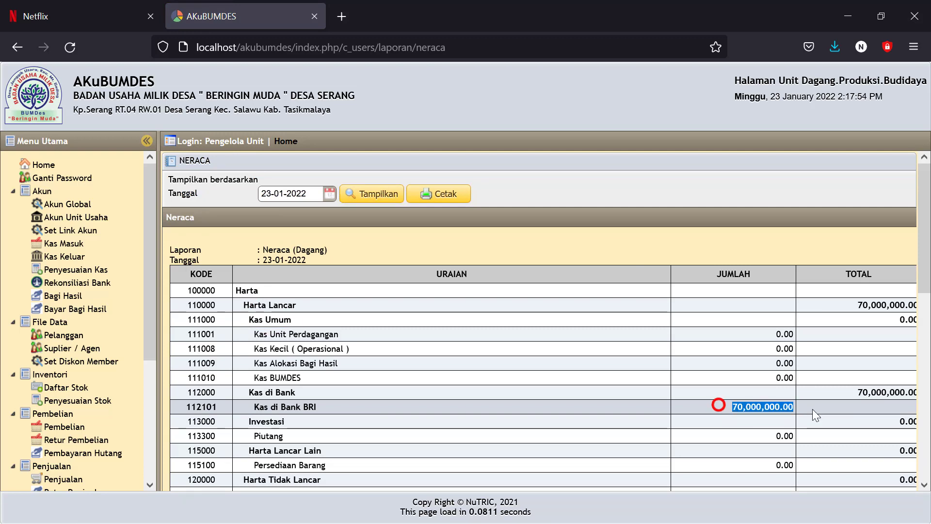
{"action": "scroll", "coordinate": [751, 395], "scroll_direction": "down", "scroll_amount": 5}
{"action": "scroll", "coordinate": [747, 393], "scroll_direction": "down", "scroll_amount": 3}
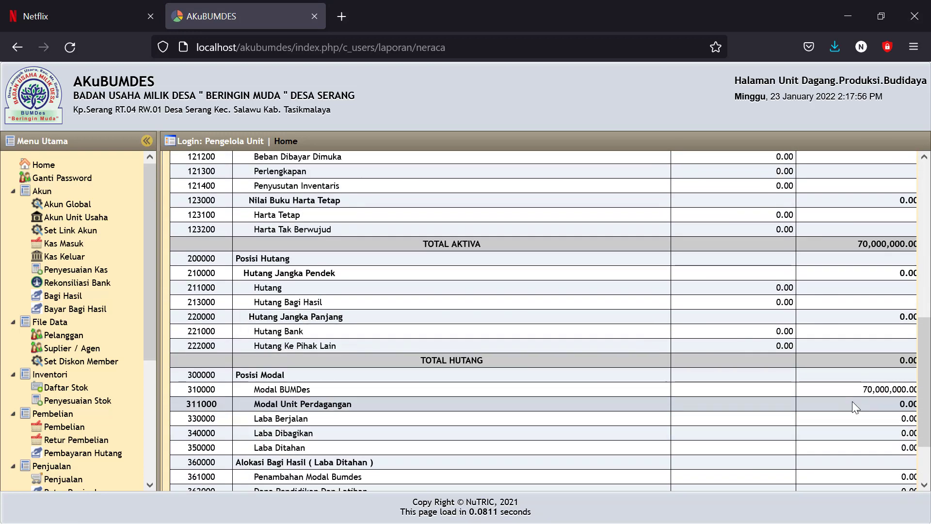
{"action": "left_click_drag", "start_coordinate": [852, 388], "coordinate": [864, 393]}
{"action": "scroll", "coordinate": [665, 414], "scroll_direction": "up", "scroll_amount": 3}
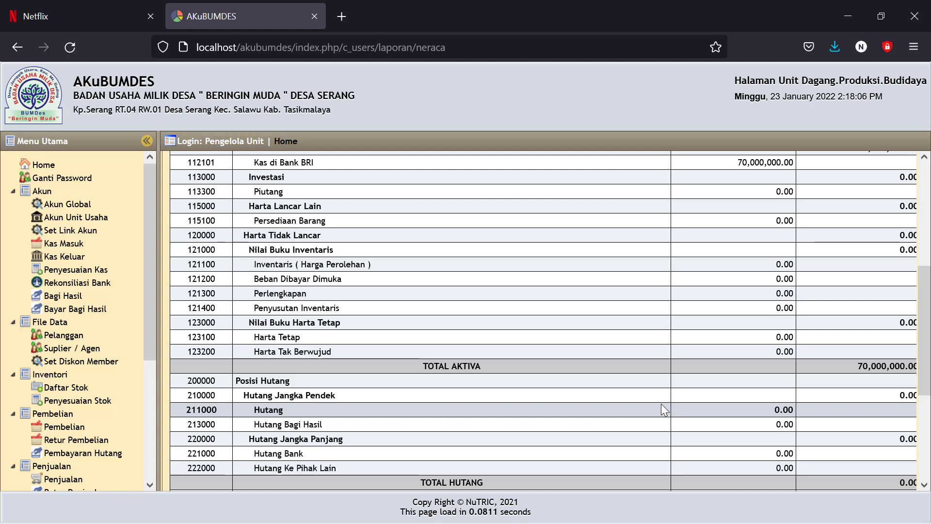
{"action": "scroll", "coordinate": [363, 283], "scroll_direction": "up", "scroll_amount": 3}
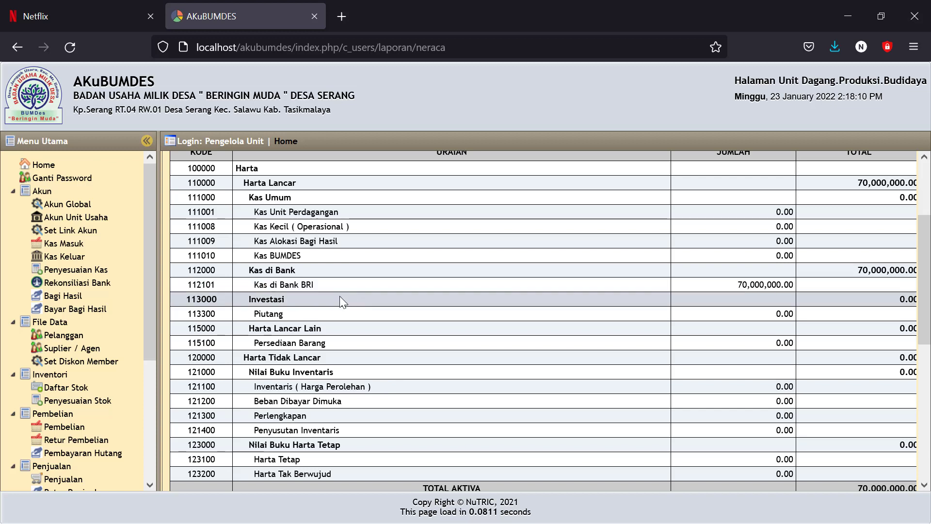
{"action": "left_click", "coordinate": [54, 258]}
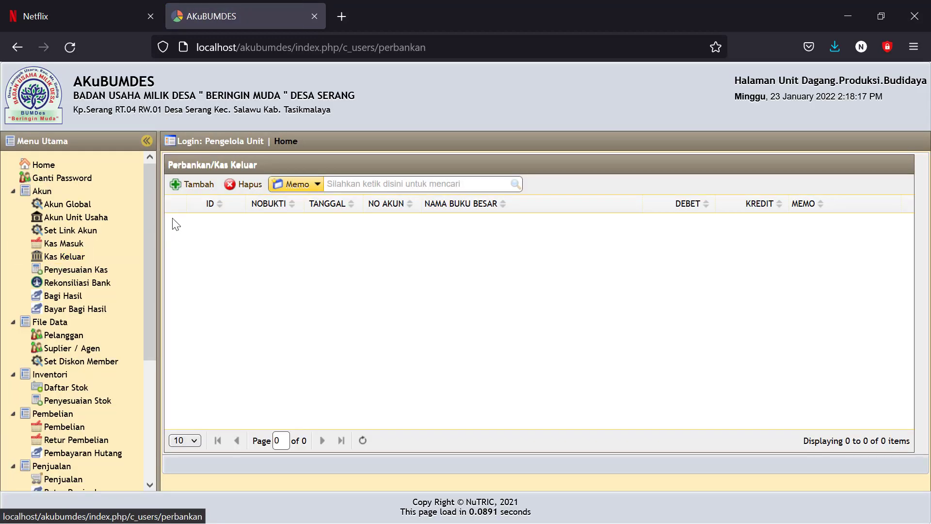
Step: Begin a cash-out entry dated 23-01-2022 paid from Kas di Bank BRI (112101), adding a transaction line
{"action": "left_click", "coordinate": [190, 193]}
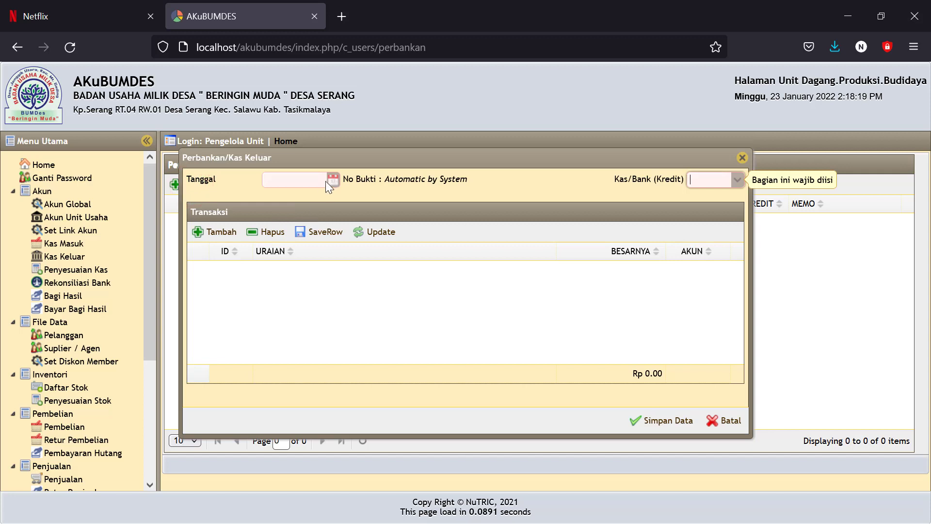
{"action": "left_click", "coordinate": [331, 180]}
{"action": "left_click", "coordinate": [269, 294]}
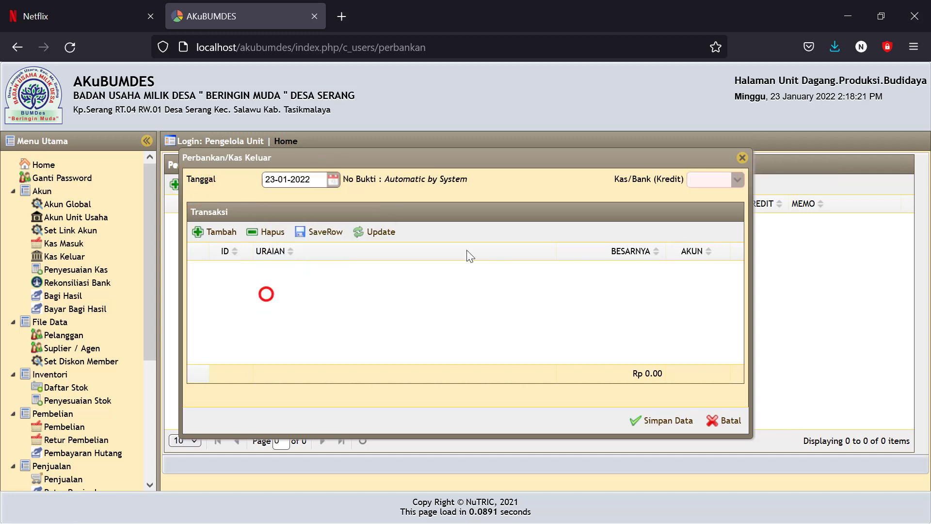
{"action": "left_click", "coordinate": [732, 180]}
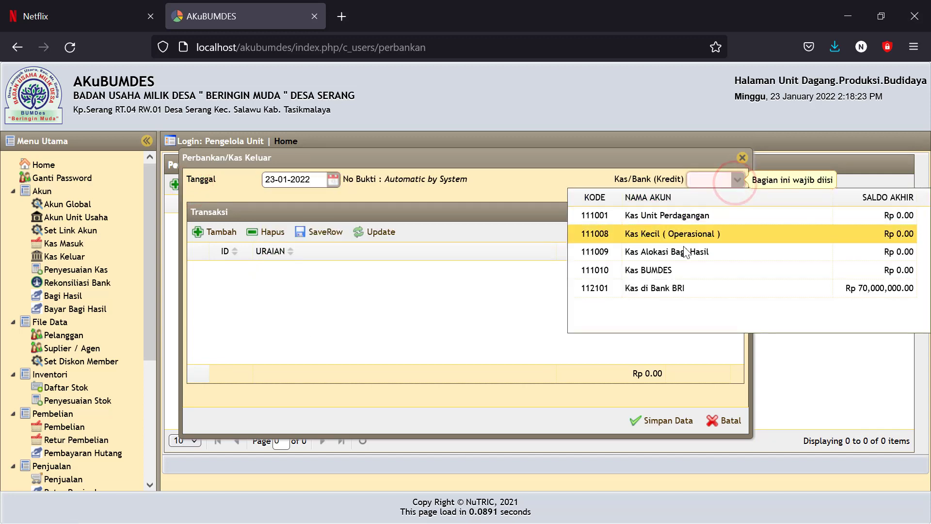
{"action": "left_click", "coordinate": [651, 286]}
{"action": "left_click", "coordinate": [216, 232]}
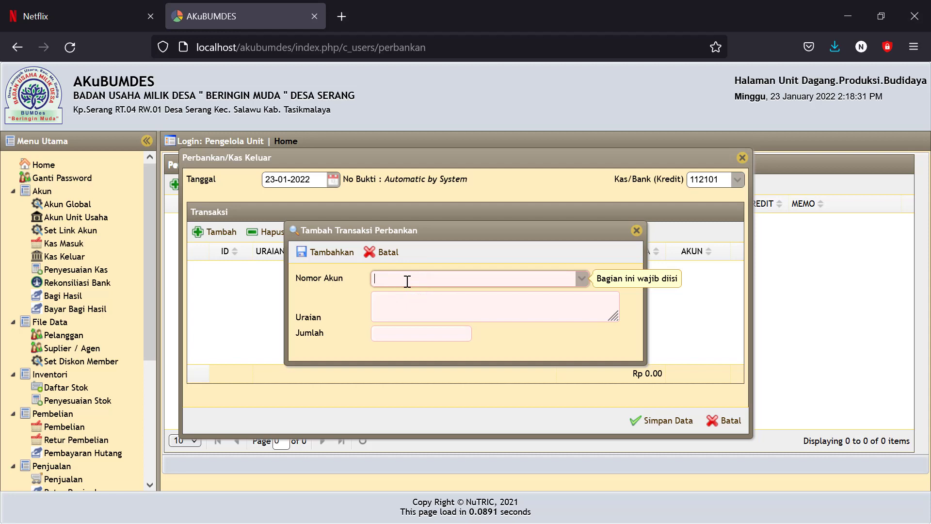
Step: Enter a 37,500,000 Kas Unit Perdagangan line 'Tarik tunai dari bank untuk modal' and save it as JPK00001
{"action": "type", "text": "kas"}
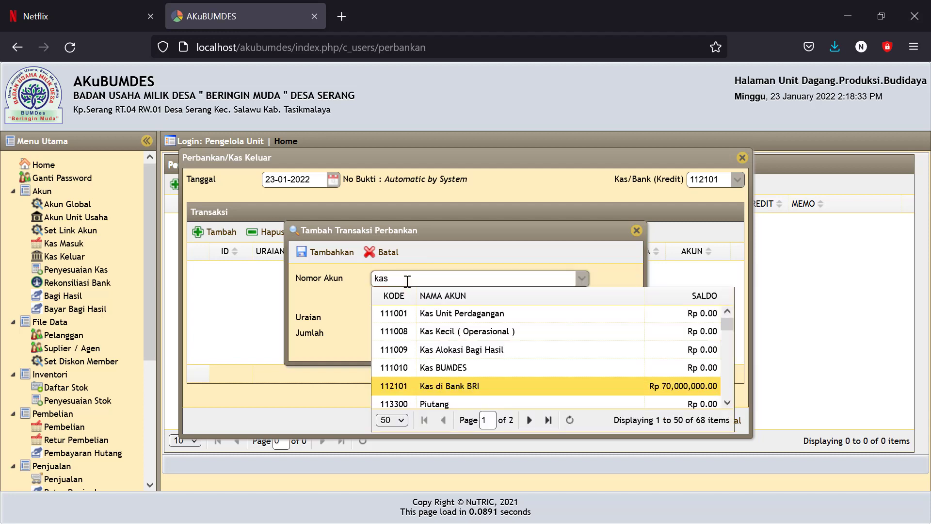
{"action": "left_click", "coordinate": [437, 314]}
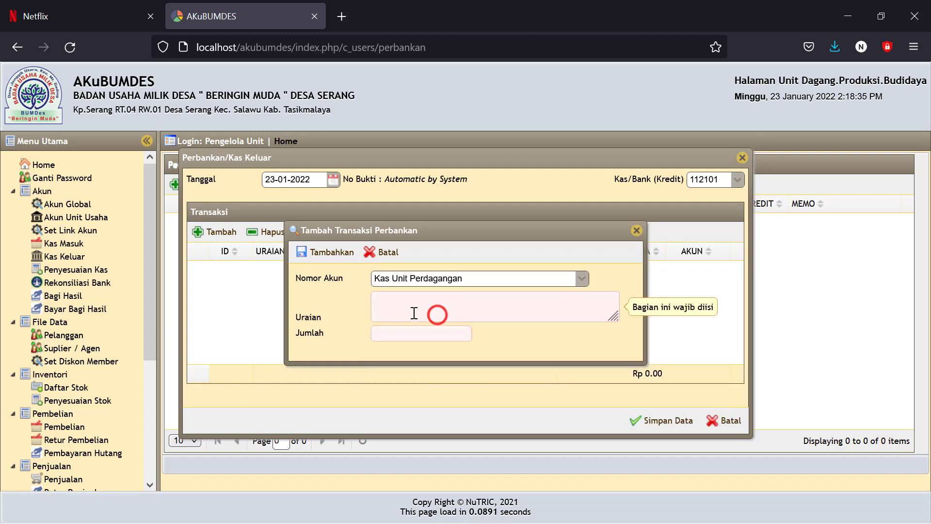
{"action": "left_click", "coordinate": [403, 307]}
{"action": "type", "text": "Ta"}
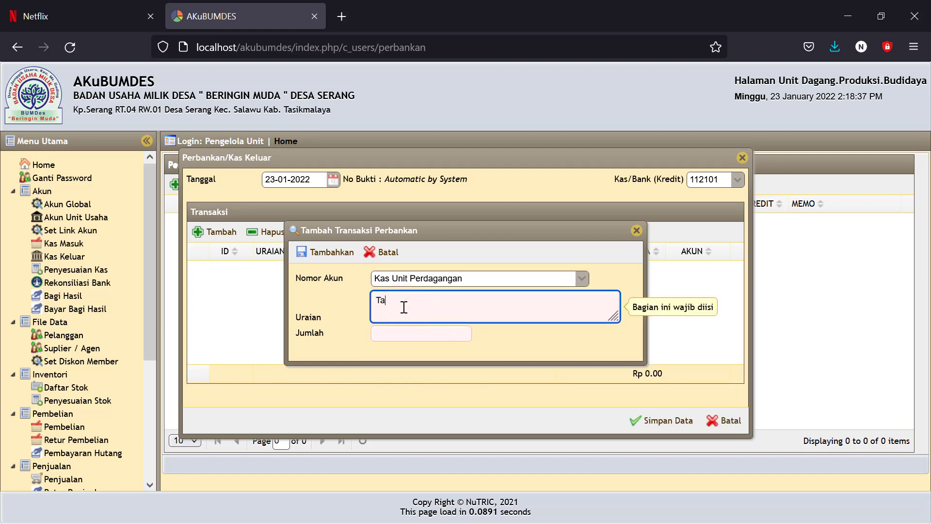
{"action": "type", "text": "rik tunai dari bank untuk modal"}
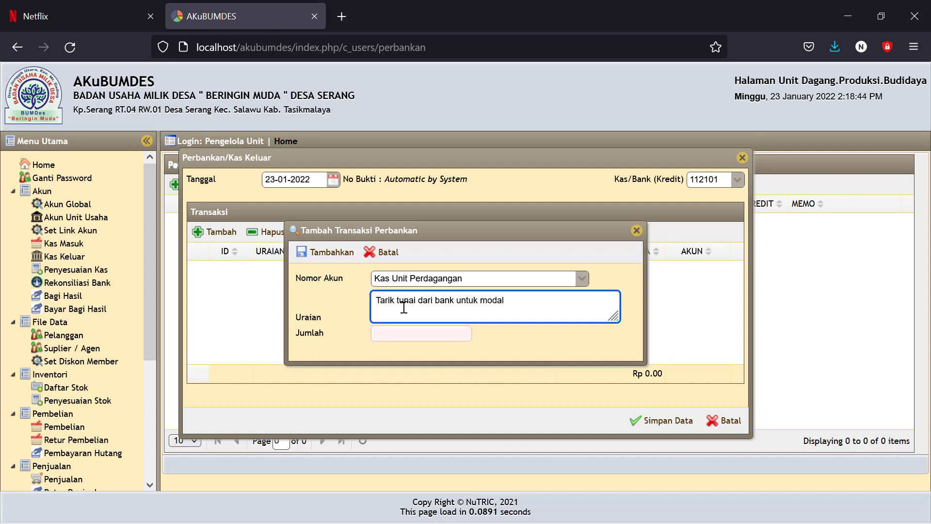
{"action": "left_click", "coordinate": [404, 332]}
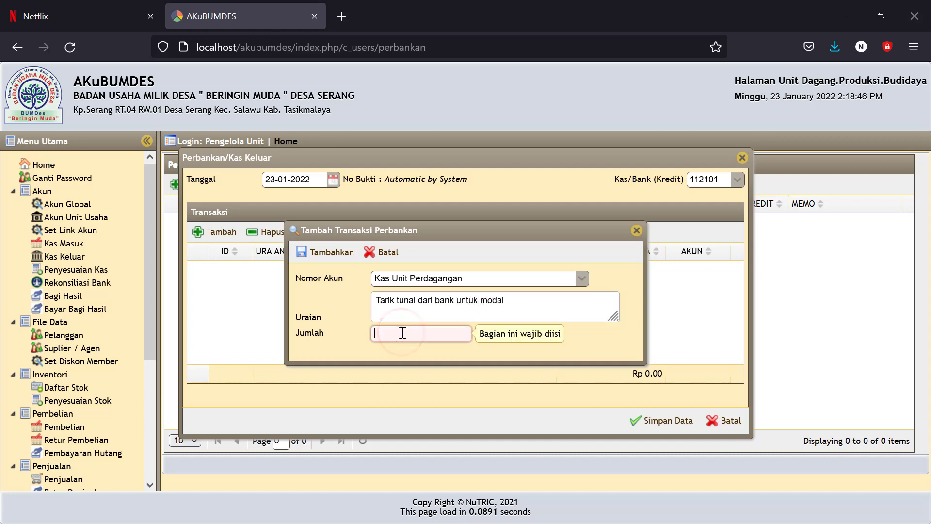
{"action": "type", "text": "2"}
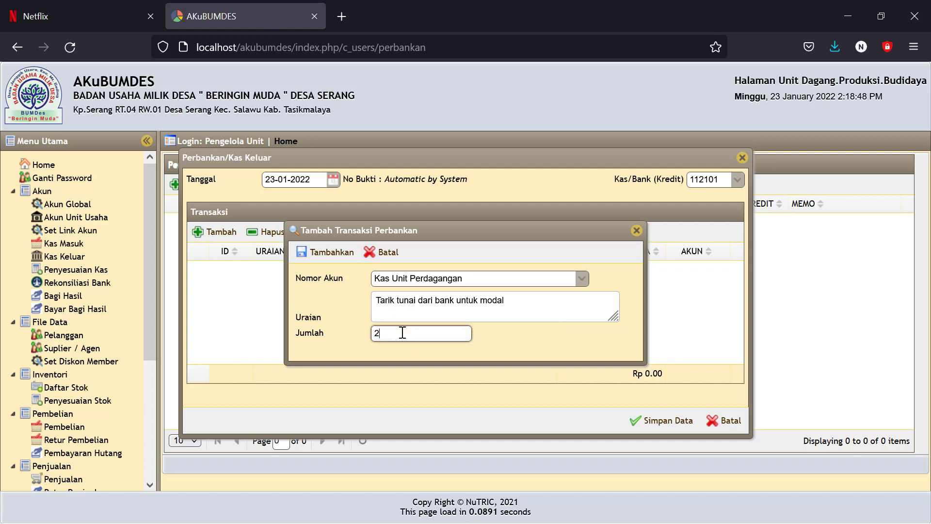
{"action": "type", "text": "37500000"}
{"action": "left_click", "coordinate": [500, 350]}
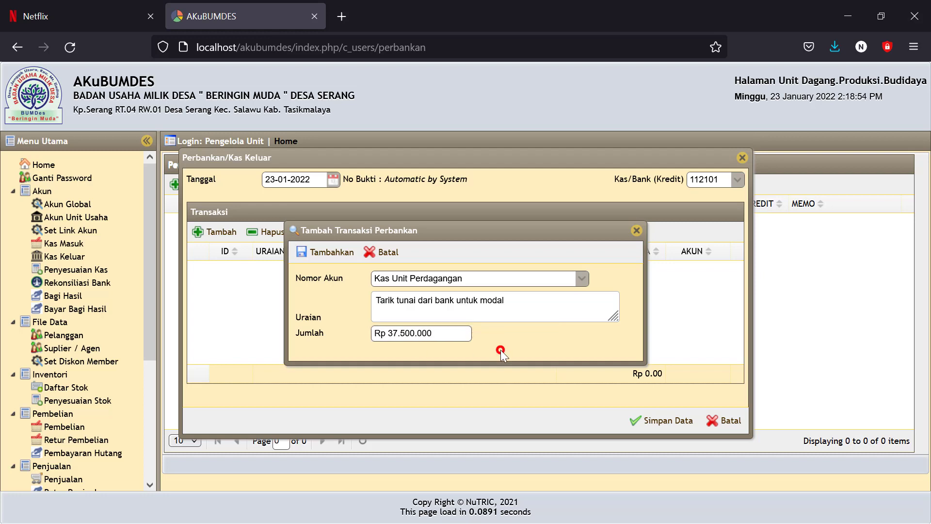
{"action": "left_click", "coordinate": [345, 260]}
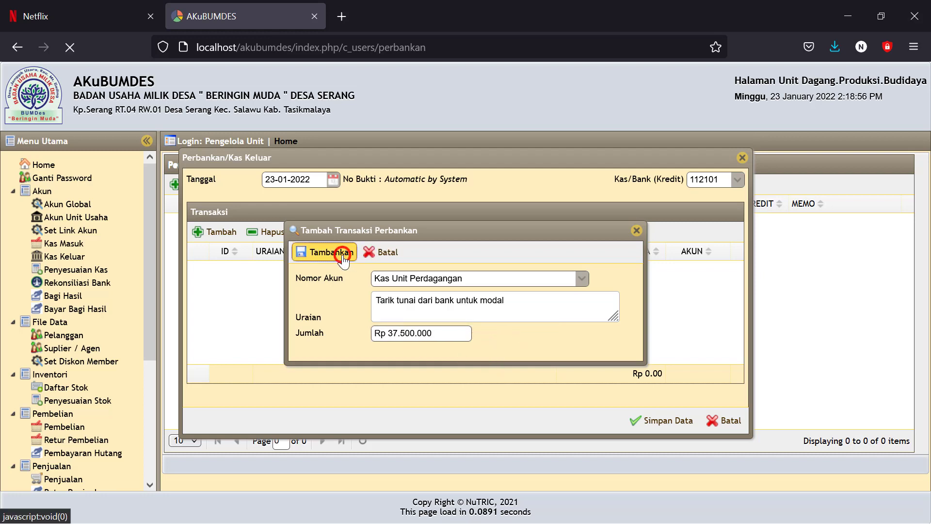
{"action": "left_click", "coordinate": [669, 422]}
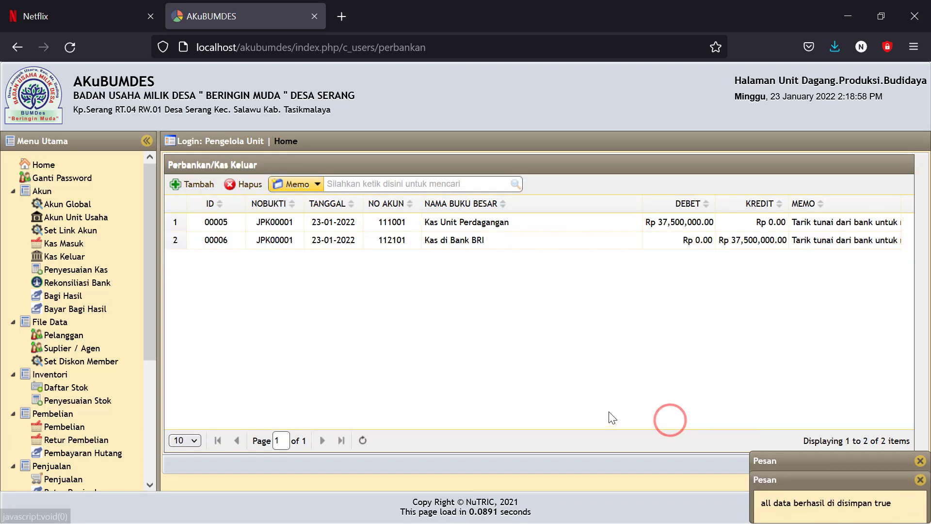
{"action": "left_click_drag", "start_coordinate": [154, 330], "coordinate": [153, 446]}
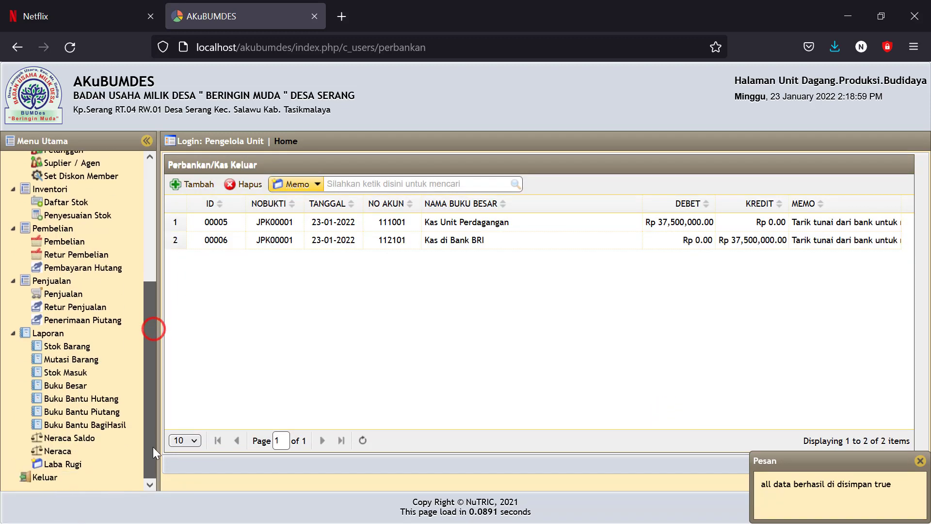
Step: Display the Neraca balance sheet for 23-01-2022
{"action": "left_click", "coordinate": [55, 451]}
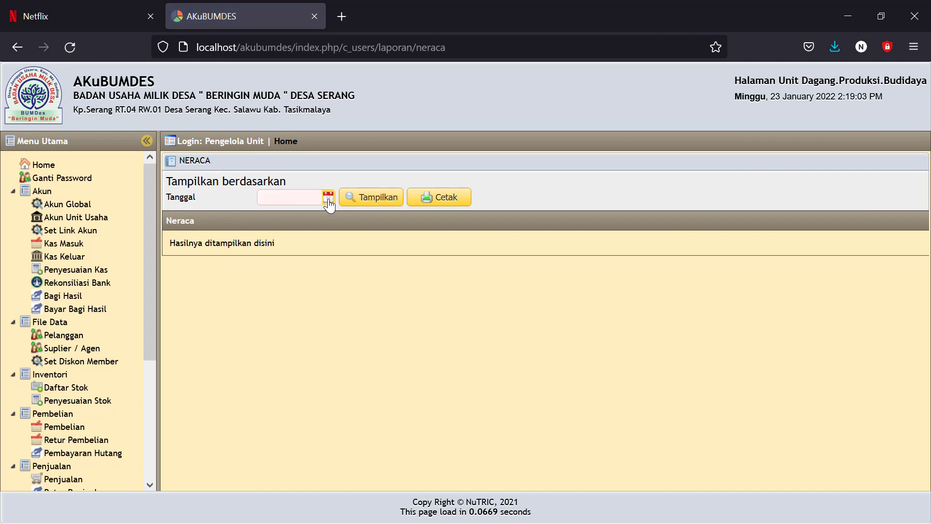
{"action": "left_click", "coordinate": [328, 197]}
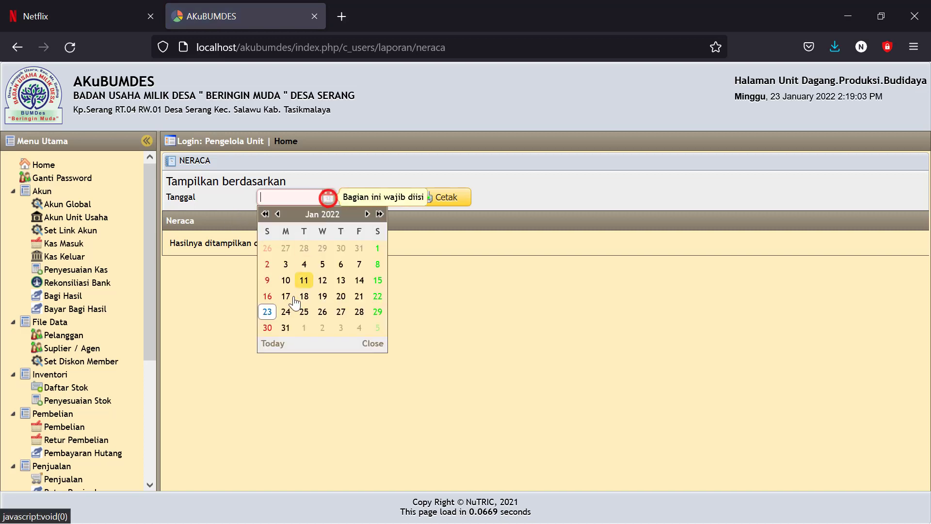
{"action": "left_click", "coordinate": [268, 311]}
{"action": "left_click", "coordinate": [378, 197]}
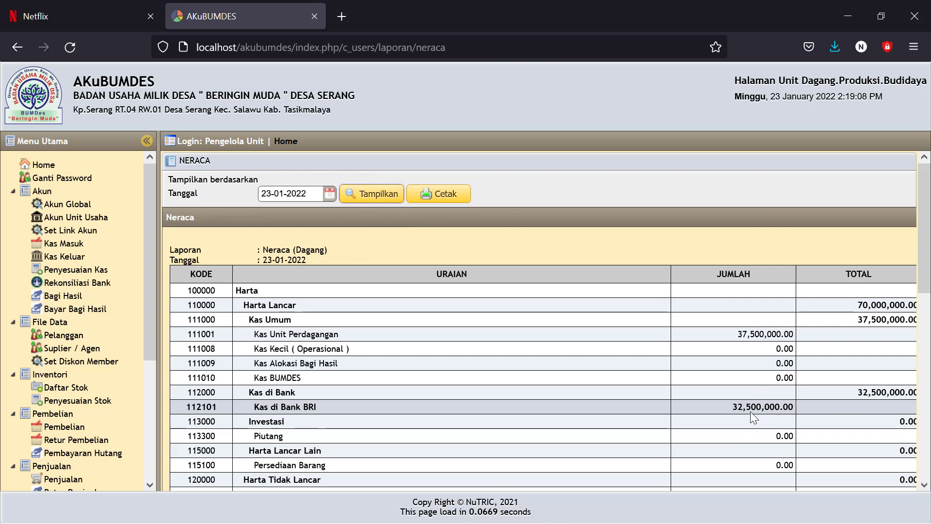
Step: Review Kas Unit Perdagangan 37,500,000, Kas di Bank BRI 32,500,000, and the 70,000,000 asset and Modal BUMDes totals
{"action": "left_click_drag", "start_coordinate": [729, 409], "coordinate": [793, 410]}
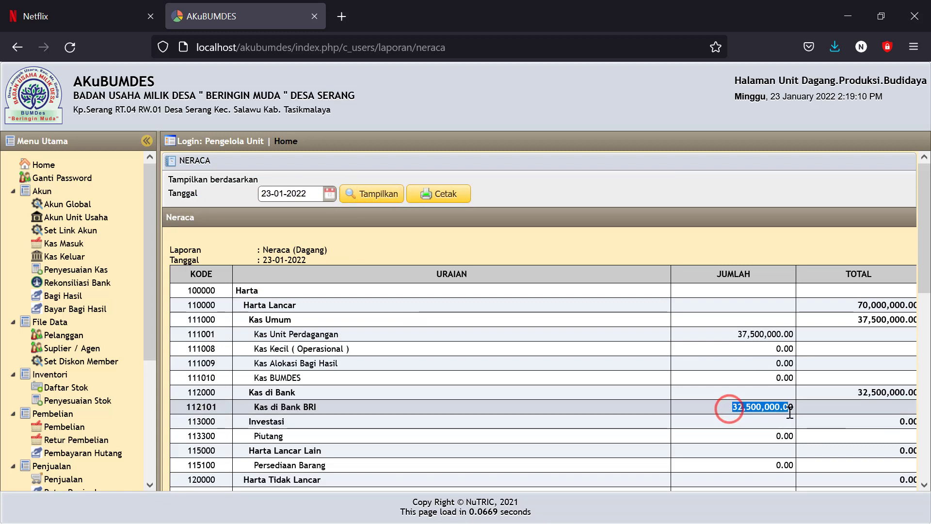
{"action": "left_click_drag", "start_coordinate": [727, 333], "coordinate": [803, 342]}
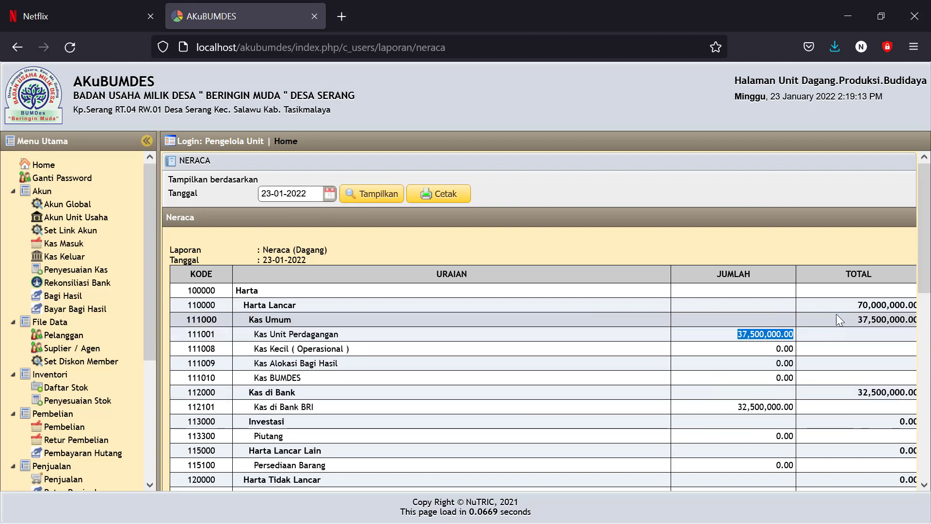
{"action": "left_click_drag", "start_coordinate": [846, 304], "coordinate": [881, 305]}
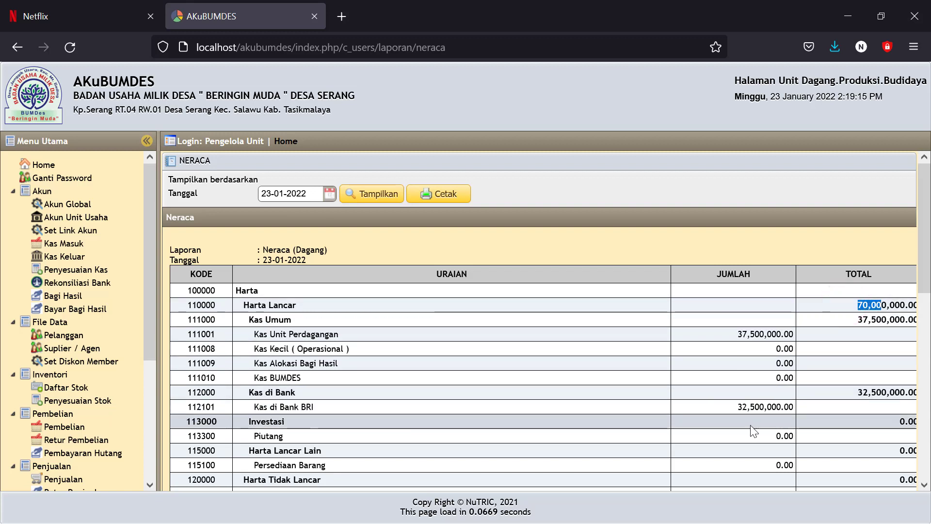
{"action": "left_click_drag", "start_coordinate": [719, 409], "coordinate": [777, 408]}
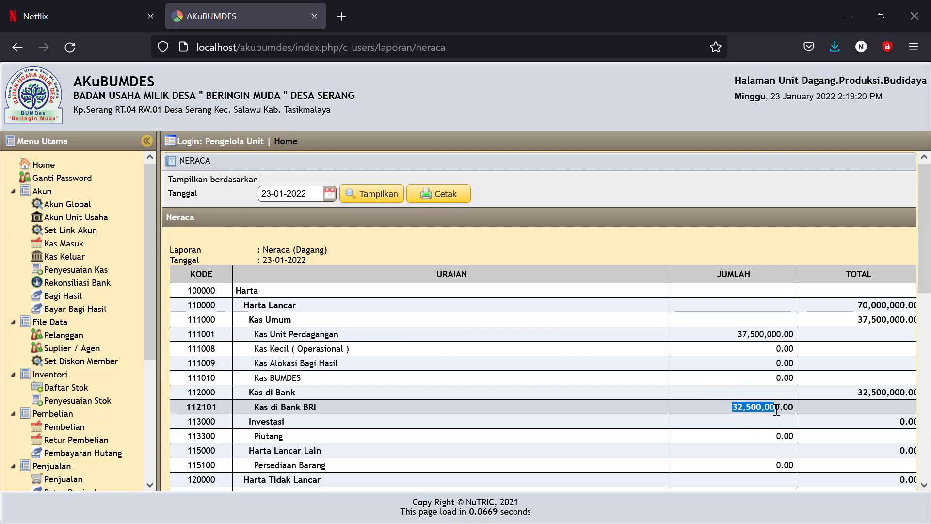
{"action": "left_click_drag", "start_coordinate": [719, 334], "coordinate": [772, 335]}
{"action": "scroll", "coordinate": [711, 376], "scroll_direction": "down", "scroll_amount": 3}
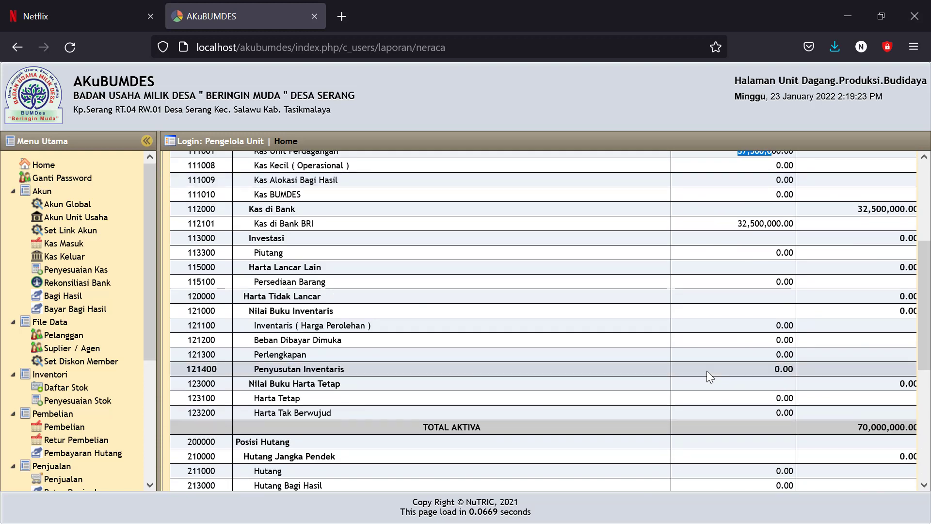
{"action": "scroll", "coordinate": [711, 377], "scroll_direction": "down", "scroll_amount": 3}
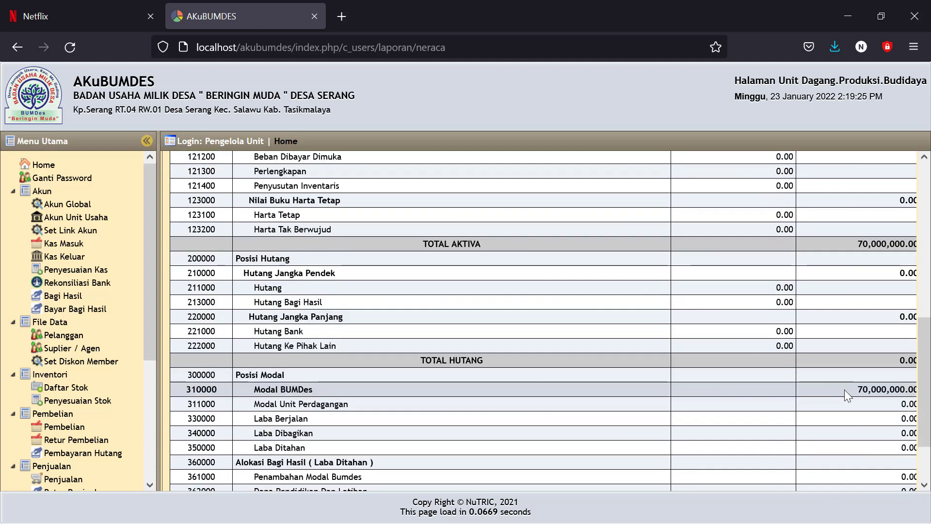
{"action": "left_click_drag", "start_coordinate": [844, 389], "coordinate": [874, 389]}
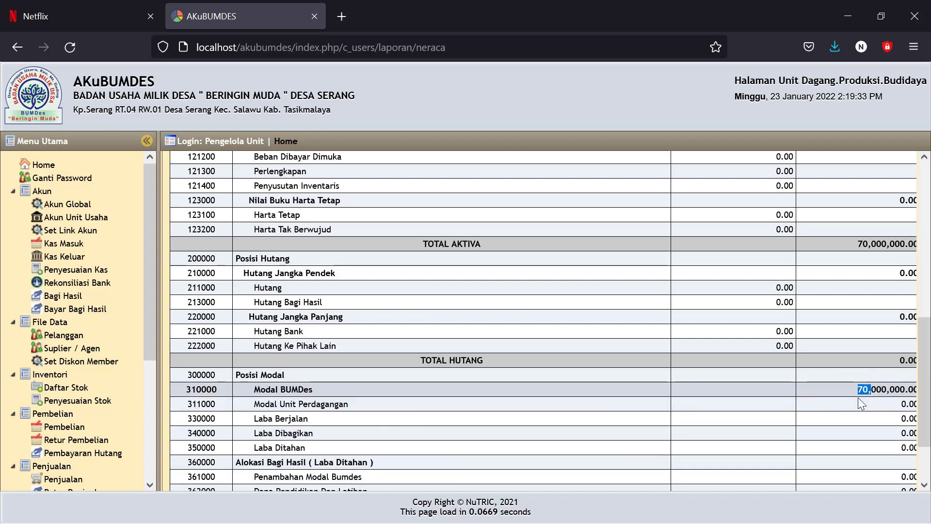
{"action": "left_click_drag", "start_coordinate": [855, 388], "coordinate": [868, 391]}
{"action": "left_click", "coordinate": [539, 406]}
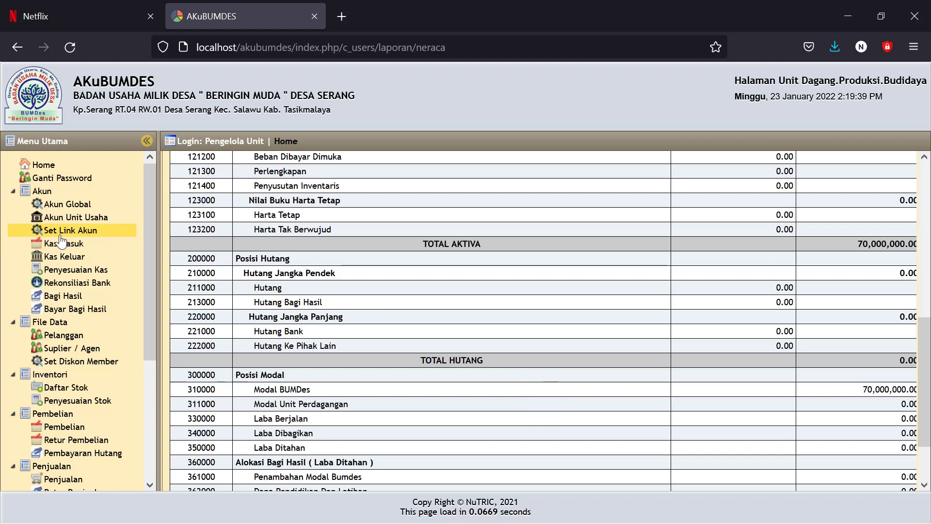
Step: Start an adjusting journal entry debiting Modal BUMDes (310000), found by searching 'modal'
{"action": "left_click", "coordinate": [69, 274]}
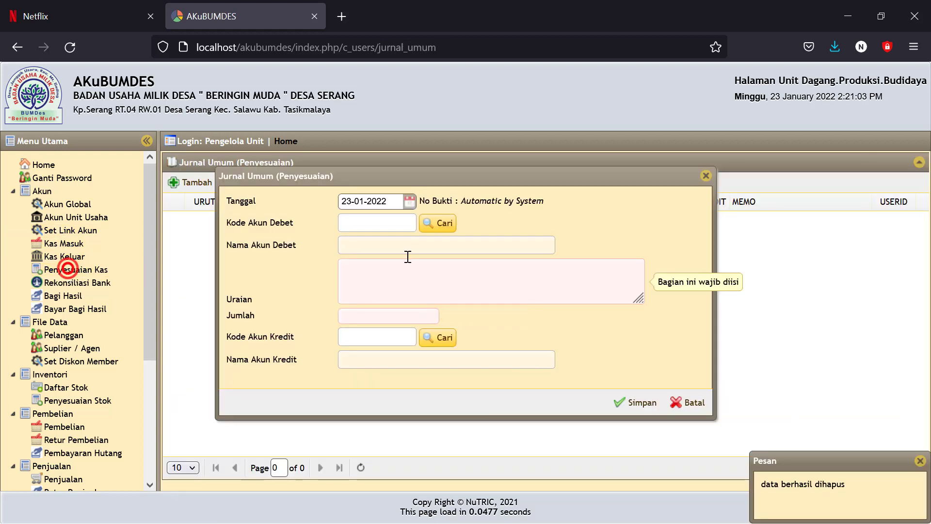
{"action": "left_click", "coordinate": [438, 226]}
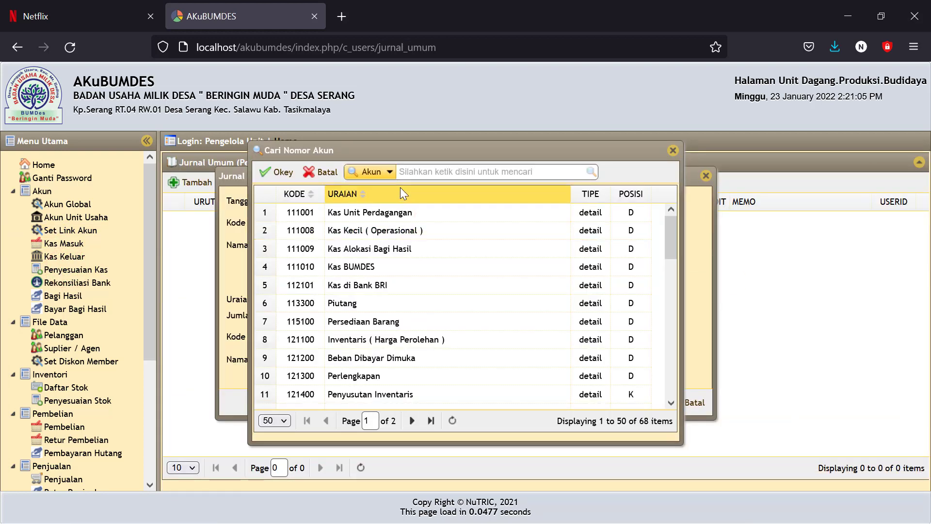
{"action": "left_click", "coordinate": [423, 171]}
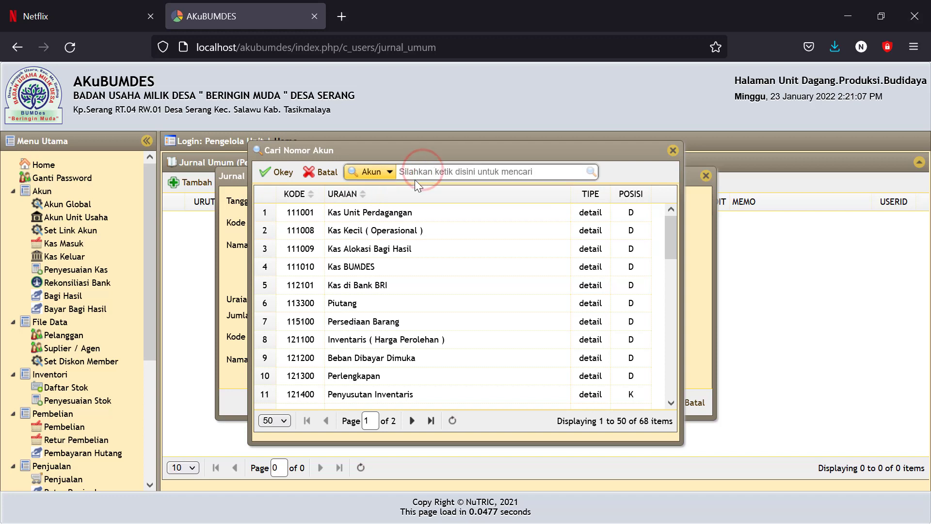
{"action": "type", "text": "modal"}
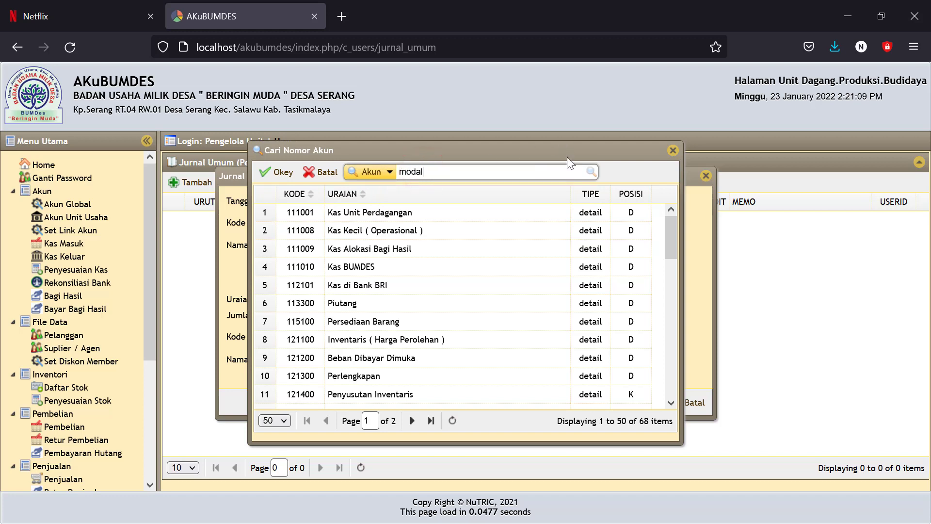
{"action": "left_click", "coordinate": [591, 171]}
{"action": "left_click", "coordinate": [368, 213]}
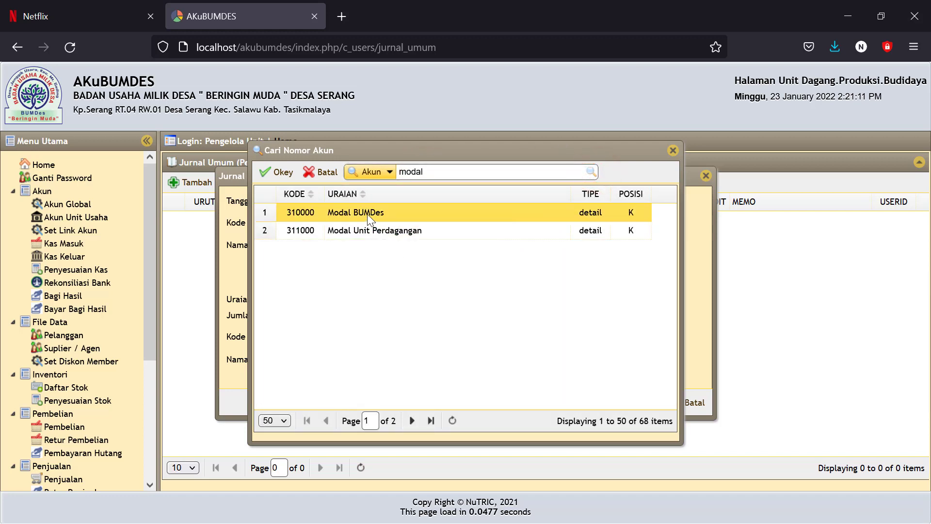
{"action": "left_click", "coordinate": [289, 174]}
Step: Describe the entry as 'pemindahan modal' with an amount of 37500000
{"action": "left_click", "coordinate": [374, 269]}
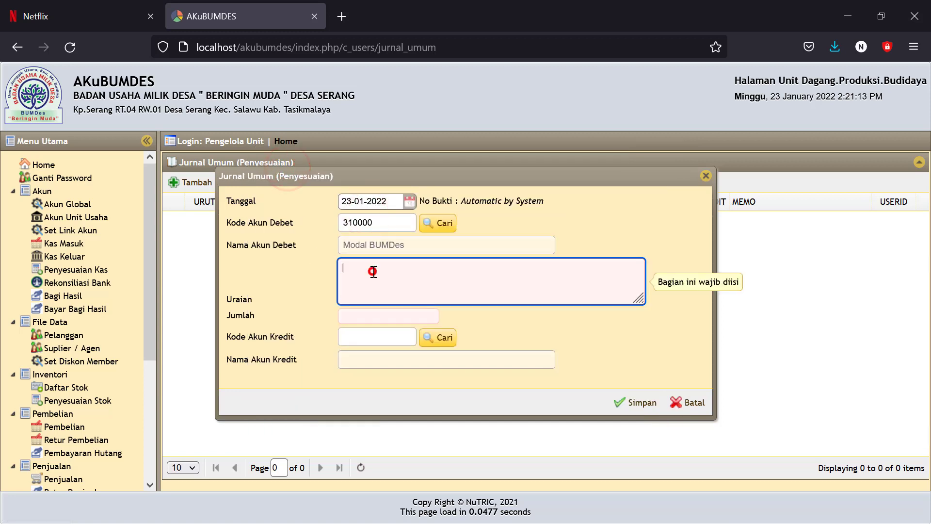
{"action": "type", "text": "pemindahan modal"}
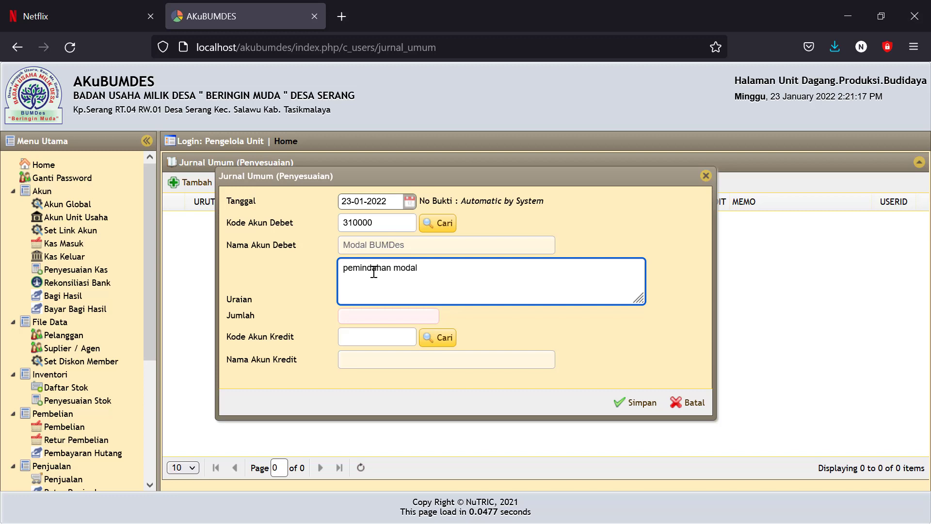
{"action": "left_click", "coordinate": [367, 314]}
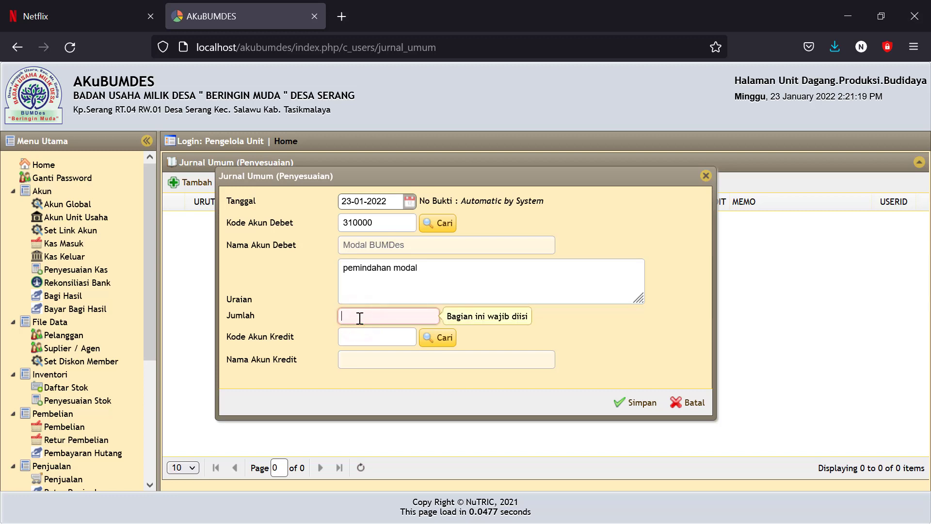
{"action": "type", "text": "3"}
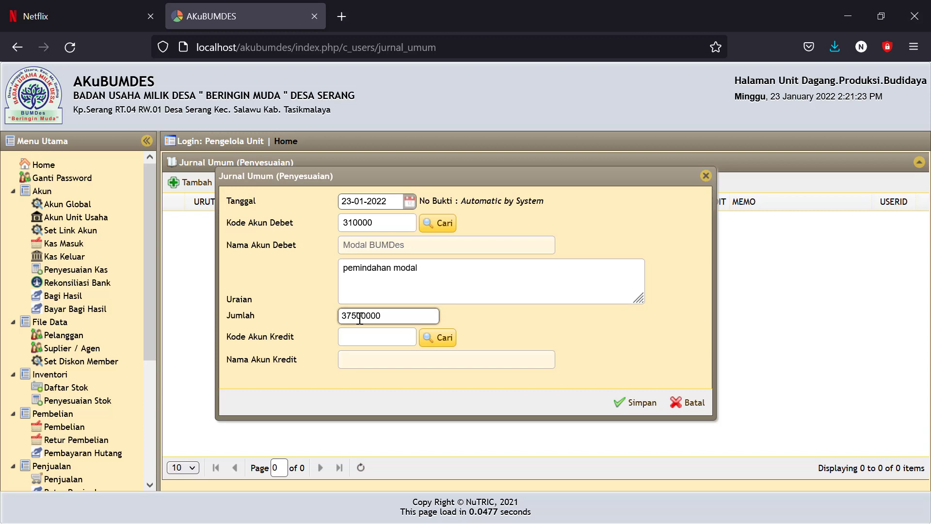
{"action": "type", "text": "7500000"}
Step: Credit Modal Unit Perdagangan (311000) and save the journal entry as AJP00001
{"action": "left_click", "coordinate": [439, 338]}
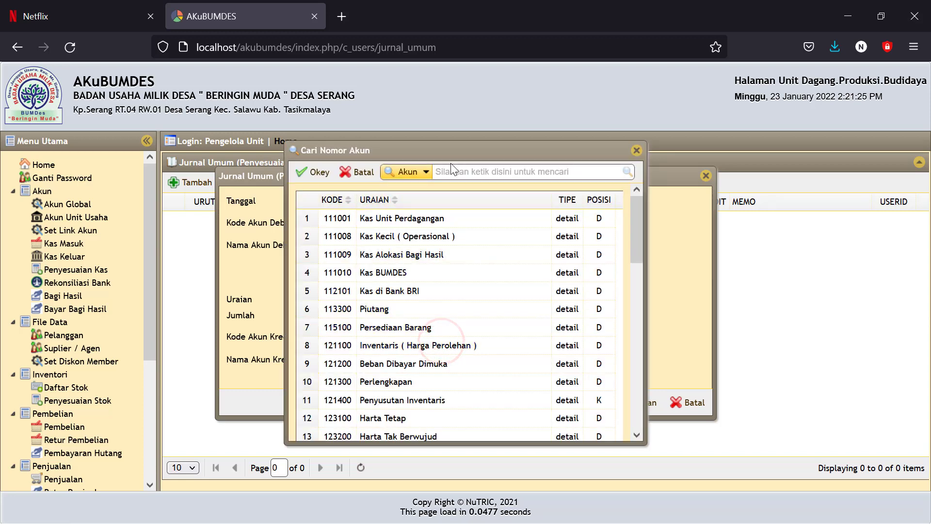
{"action": "left_click", "coordinate": [453, 172]}
{"action": "type", "text": "mod"}
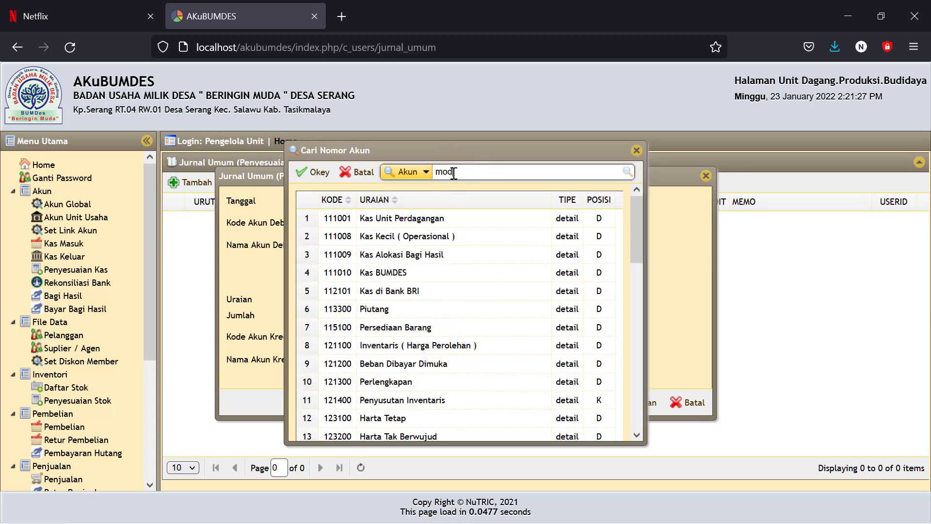
{"action": "type", "text": "al"}
{"action": "left_click", "coordinate": [627, 172]}
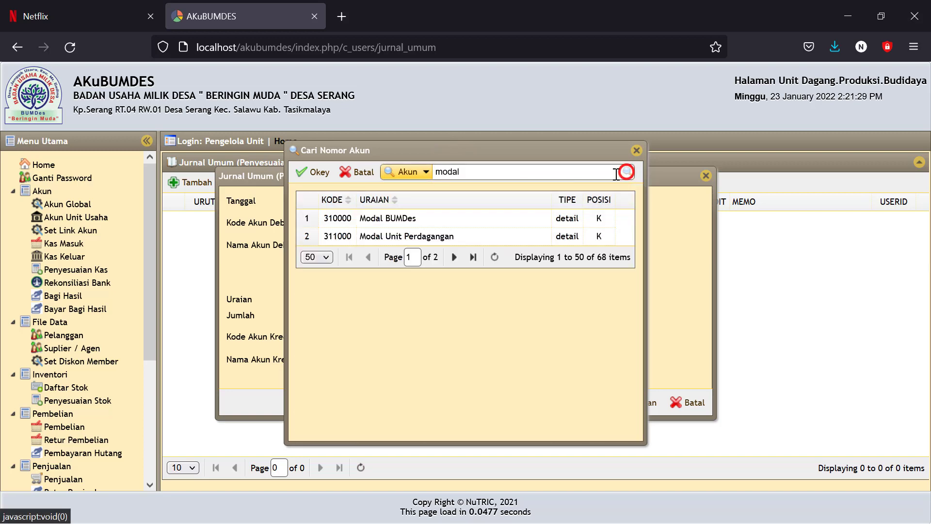
{"action": "left_click", "coordinate": [405, 238]}
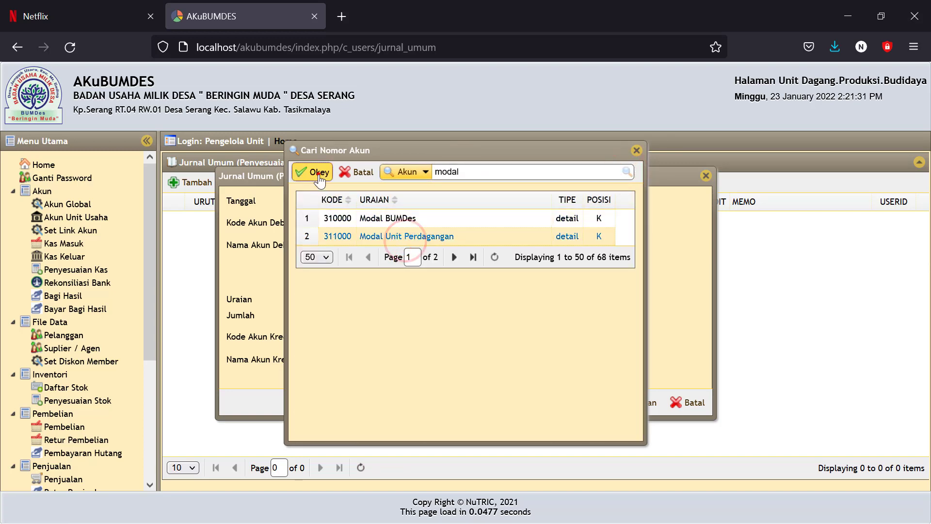
{"action": "left_click", "coordinate": [315, 172]}
{"action": "left_click", "coordinate": [635, 412]}
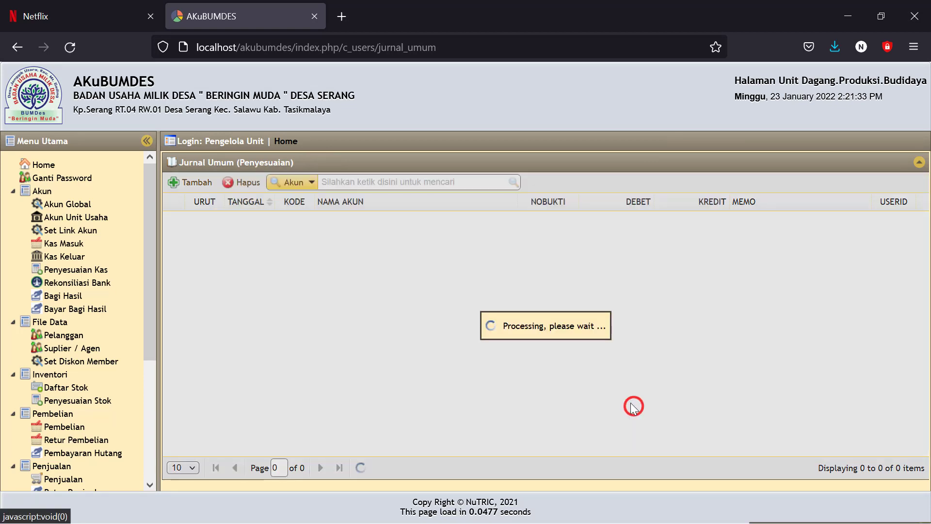
{"action": "left_click_drag", "start_coordinate": [152, 331], "coordinate": [147, 458]}
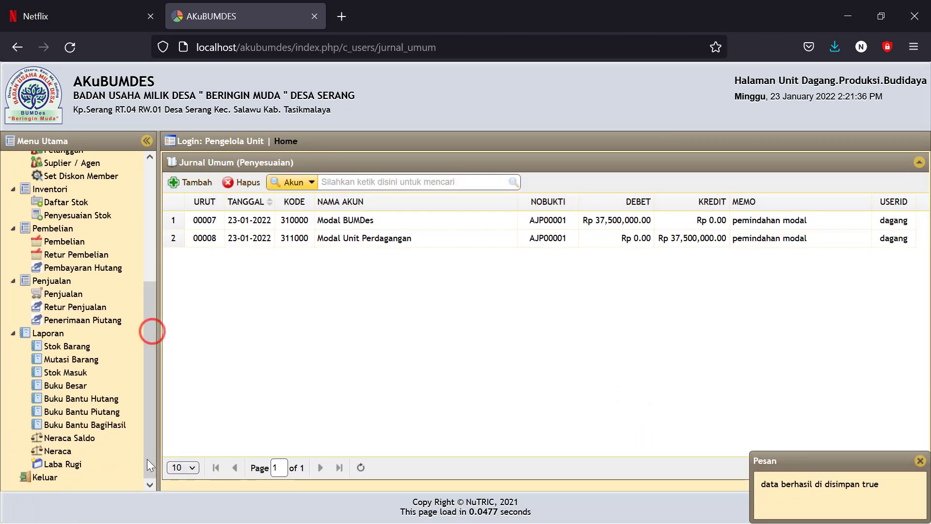
{"action": "left_click", "coordinate": [61, 450]}
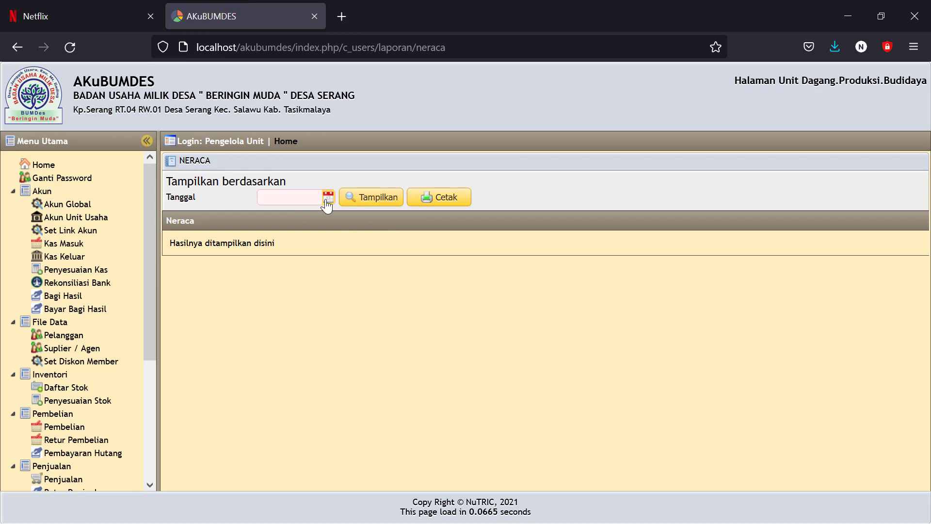
Step: Display the Neraca as of 23-01-2022 and scroll down to its totals
{"action": "left_click", "coordinate": [328, 197]}
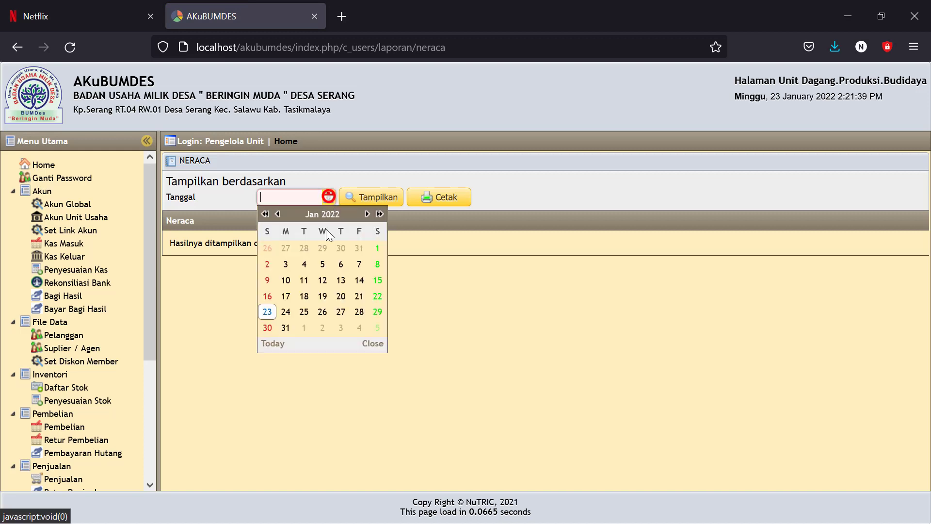
{"action": "left_click", "coordinate": [266, 308]}
{"action": "left_click", "coordinate": [378, 199]}
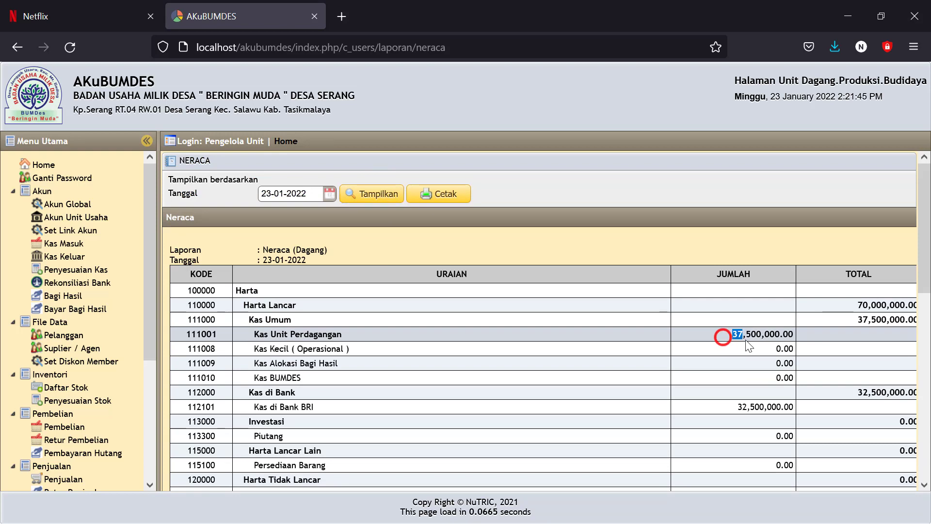
{"action": "left_click_drag", "start_coordinate": [723, 334], "coordinate": [763, 335]}
{"action": "scroll", "coordinate": [718, 395], "scroll_direction": "down", "scroll_amount": 3}
{"action": "scroll", "coordinate": [719, 395], "scroll_direction": "down", "scroll_amount": 3}
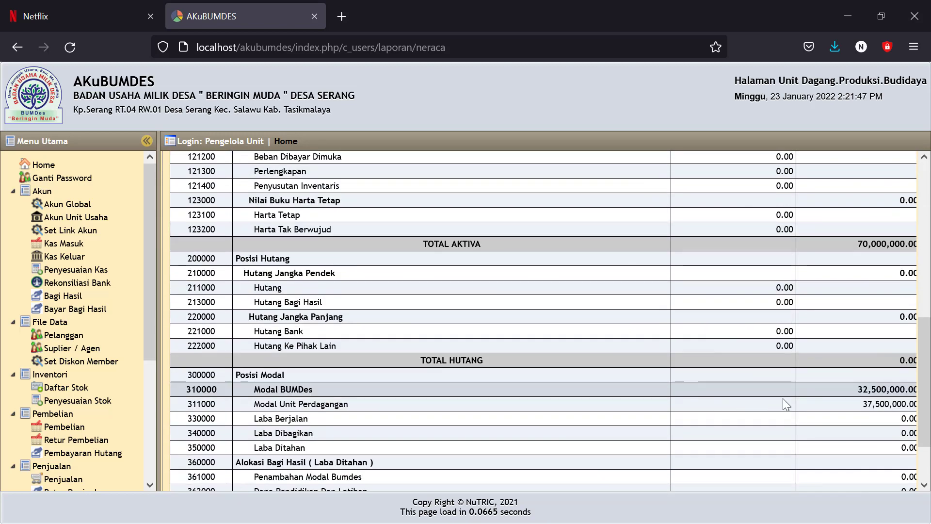
Step: Check the capital balances: 32,500,000 Modal BUMDes and 37,500,000 Modal Unit Perdagangan
{"action": "left_click_drag", "start_coordinate": [857, 404], "coordinate": [885, 393]}
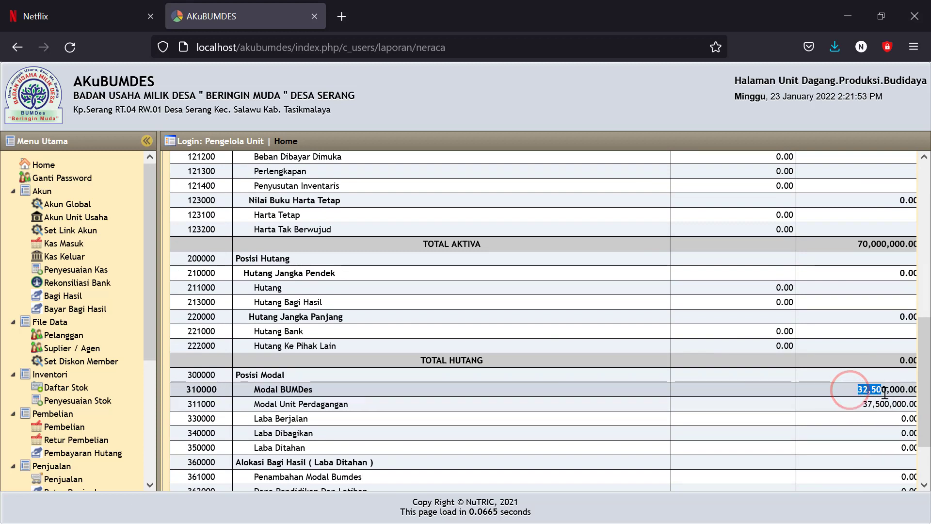
{"action": "left_click", "coordinate": [833, 406]}
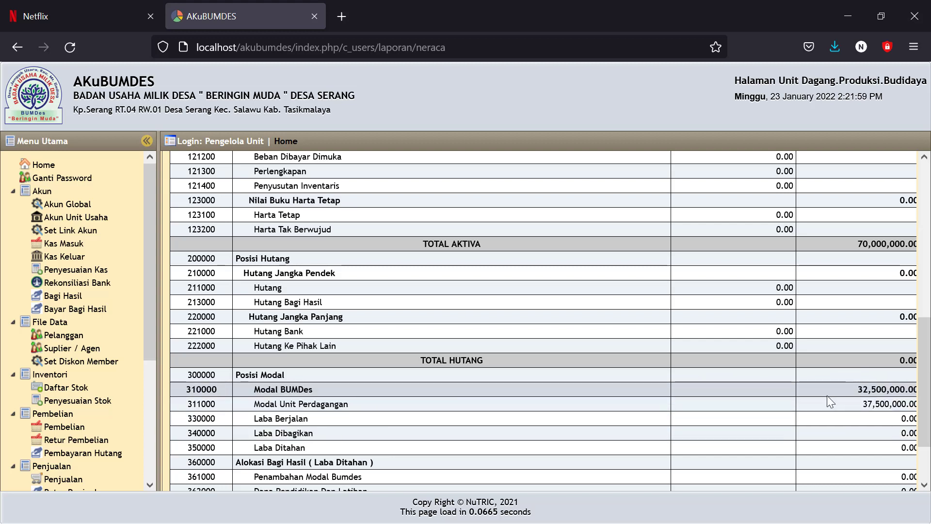
{"action": "scroll", "coordinate": [775, 261], "scroll_direction": "up", "scroll_amount": 2}
{"action": "scroll", "coordinate": [775, 262], "scroll_direction": "up", "scroll_amount": 1}
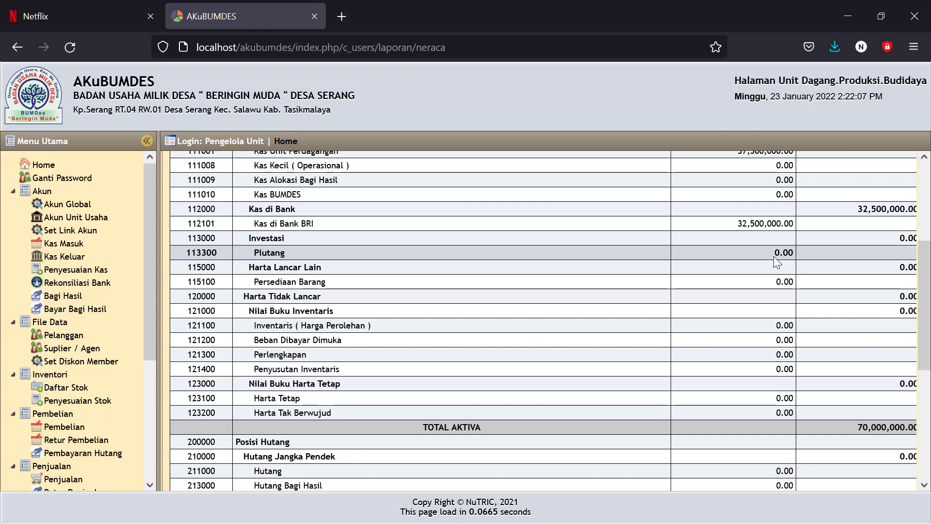
{"action": "scroll", "coordinate": [744, 286], "scroll_direction": "up", "scroll_amount": 3}
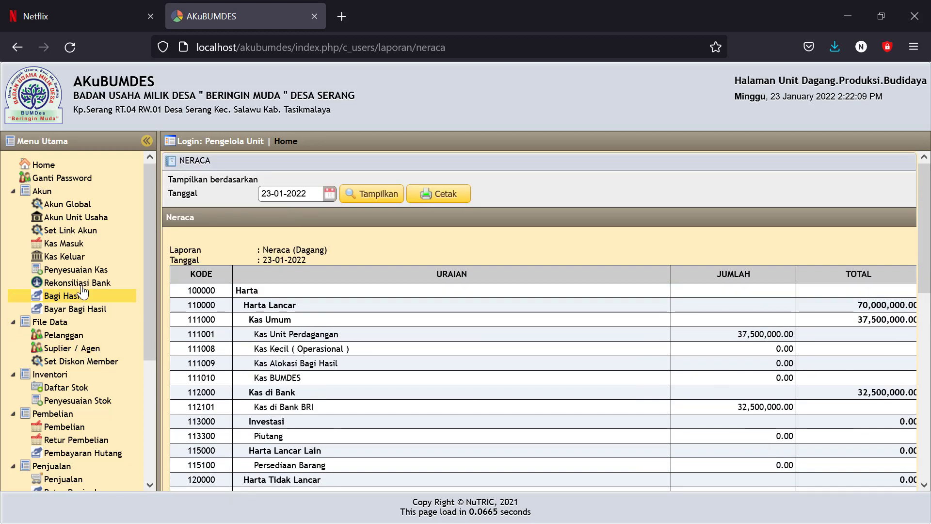
{"action": "left_click", "coordinate": [63, 256]}
Step: Start a cash-out entry dated 23 January 2022, paid from Kas di Bank BRI
{"action": "left_click", "coordinate": [194, 182]}
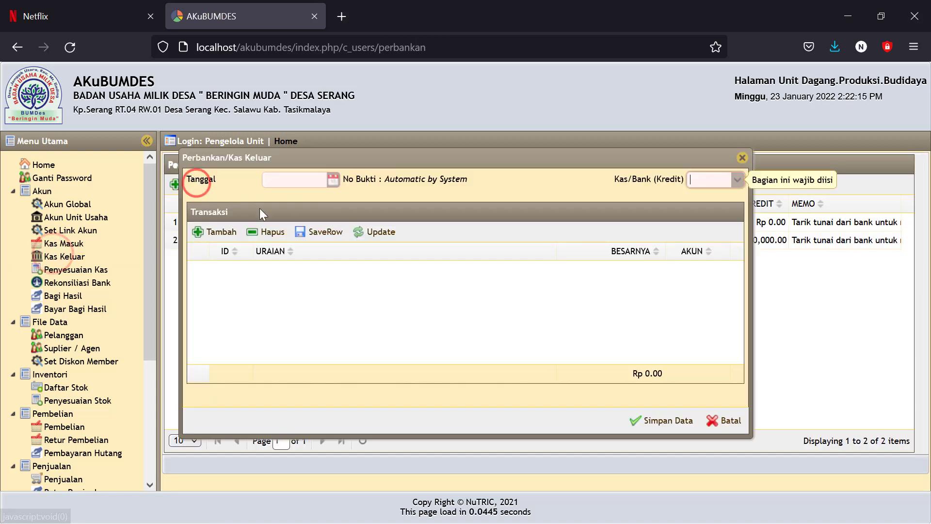
{"action": "left_click", "coordinate": [333, 180]}
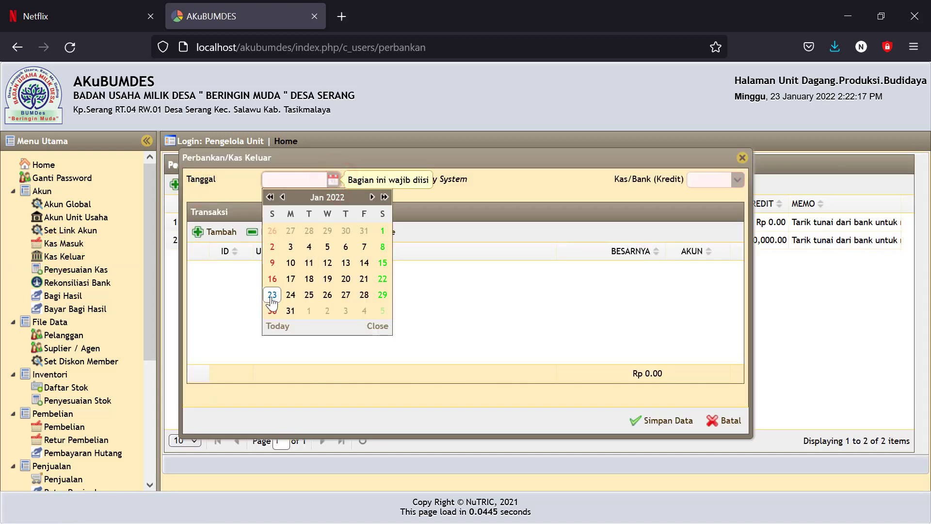
{"action": "left_click", "coordinate": [273, 295]}
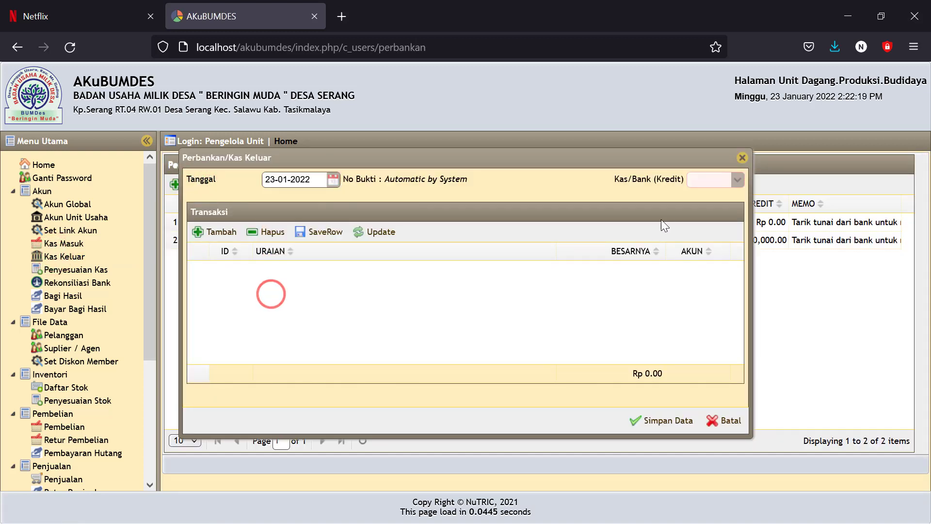
{"action": "left_click", "coordinate": [734, 182]}
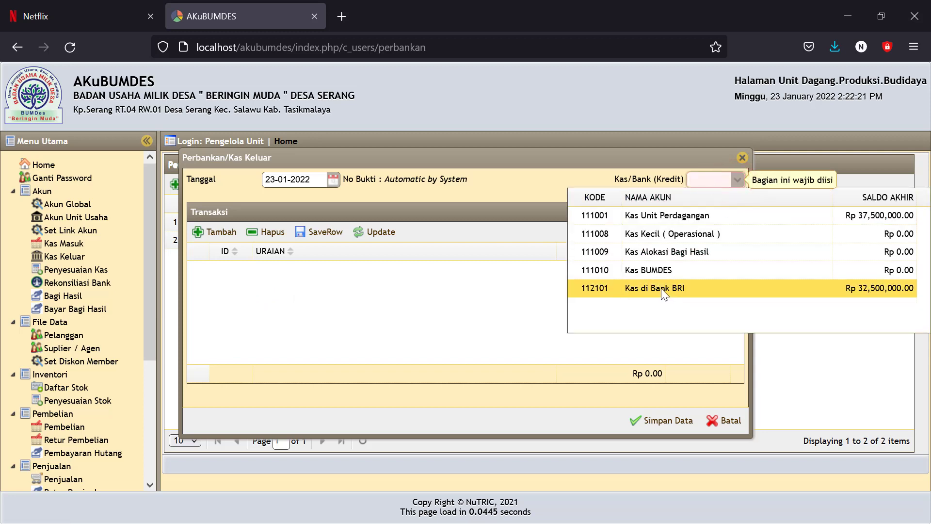
{"action": "left_click", "coordinate": [655, 289]}
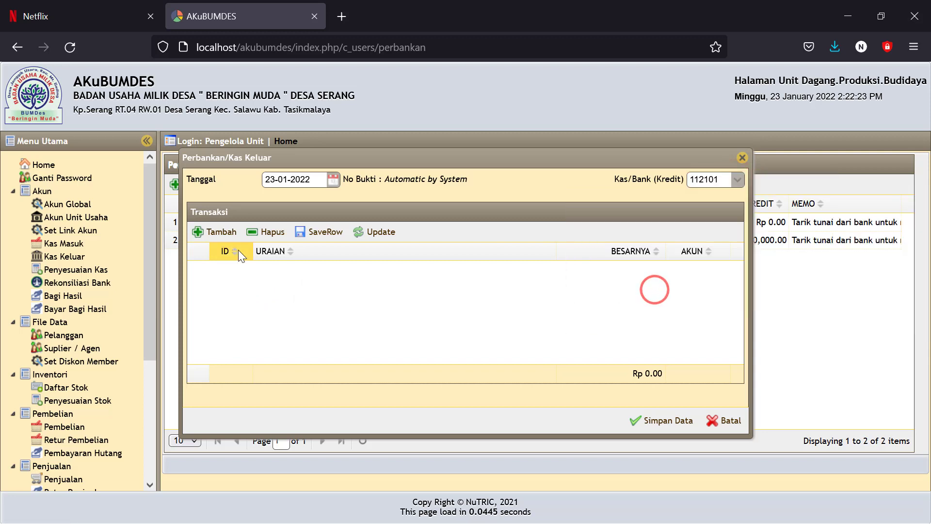
Step: Add a Modal BUMDes line with a bank-withdrawal description
{"action": "left_click", "coordinate": [216, 231]}
{"action": "left_click", "coordinate": [394, 282]}
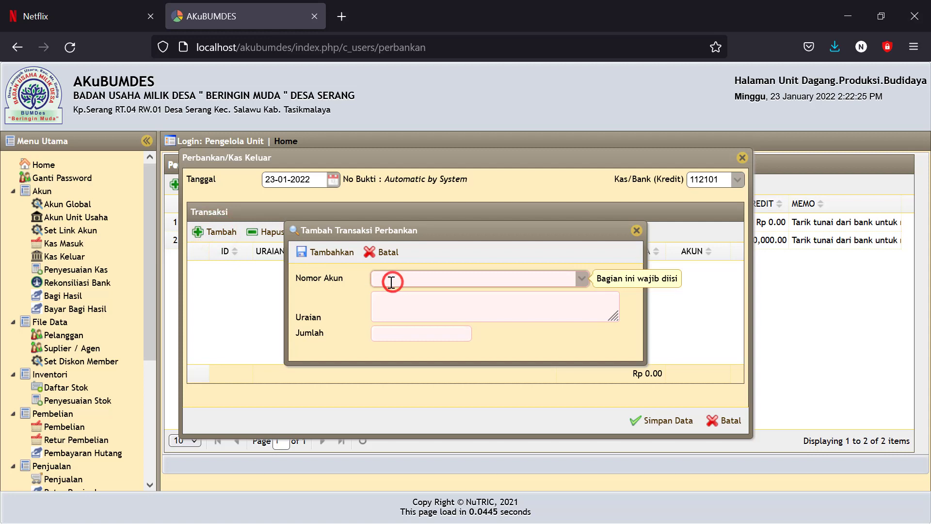
{"action": "type", "text": "modal"}
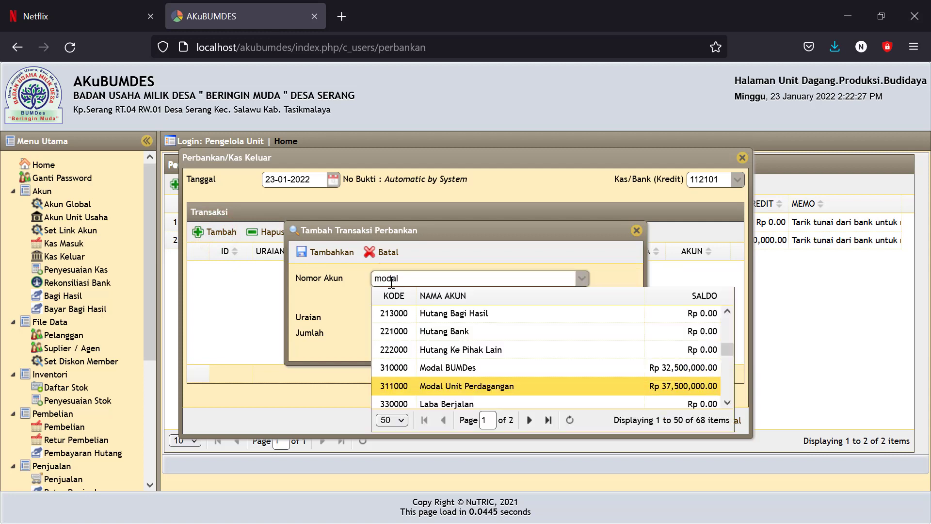
{"action": "left_click", "coordinate": [428, 368]}
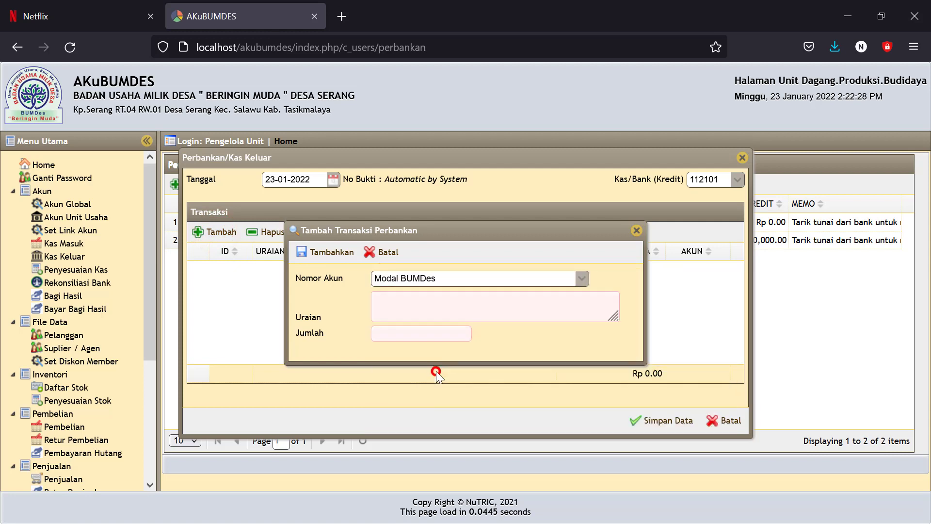
{"action": "left_click", "coordinate": [408, 312]}
{"action": "type", "text": "dipindahkan ke"}
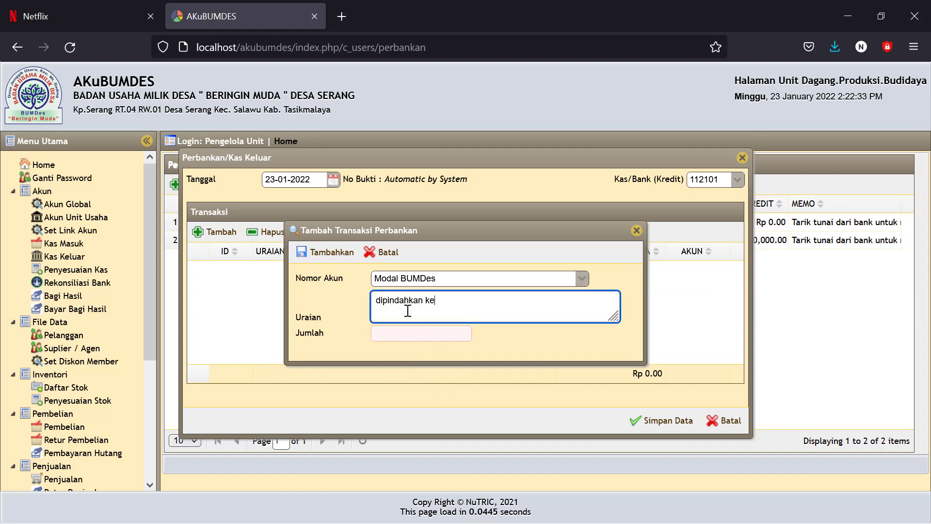
{"action": "key", "text": "BackSpace"}
{"action": "key", "text": "BackSpace"}
{"action": "key", "text": "BackSpace"}
{"action": "key", "text": "BackSpace"}
{"action": "key", "text": "BackSpace"}
{"action": "key", "text": "BackSpace"}
{"action": "key", "text": "BackSpace"}
{"action": "key", "text": "BackSpace"}
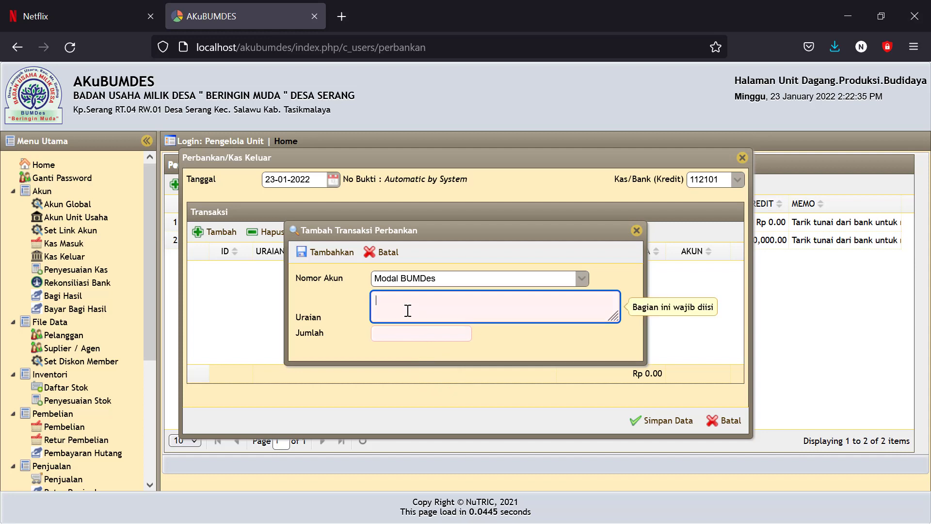
{"action": "type", "text": "Tarik tunai untuk dipindahkan ke unit simpin"}
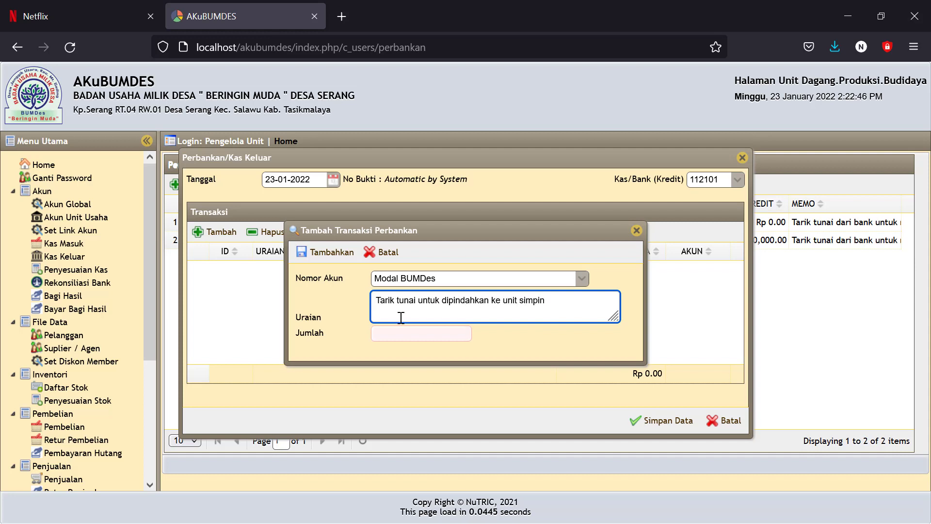
Step: Set the line amount to 17,500,000, add it, and save the withdrawal as JPK00002
{"action": "left_click", "coordinate": [392, 333]}
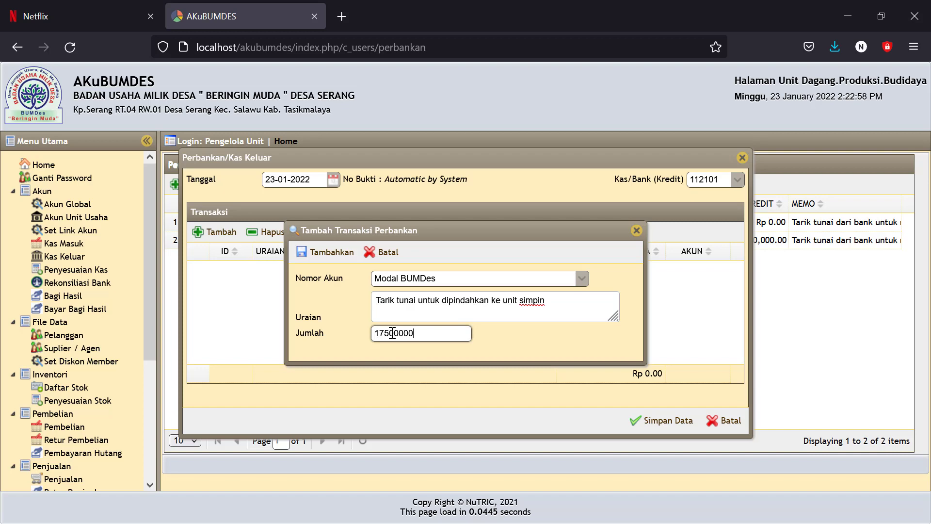
{"action": "left_click", "coordinate": [506, 344]}
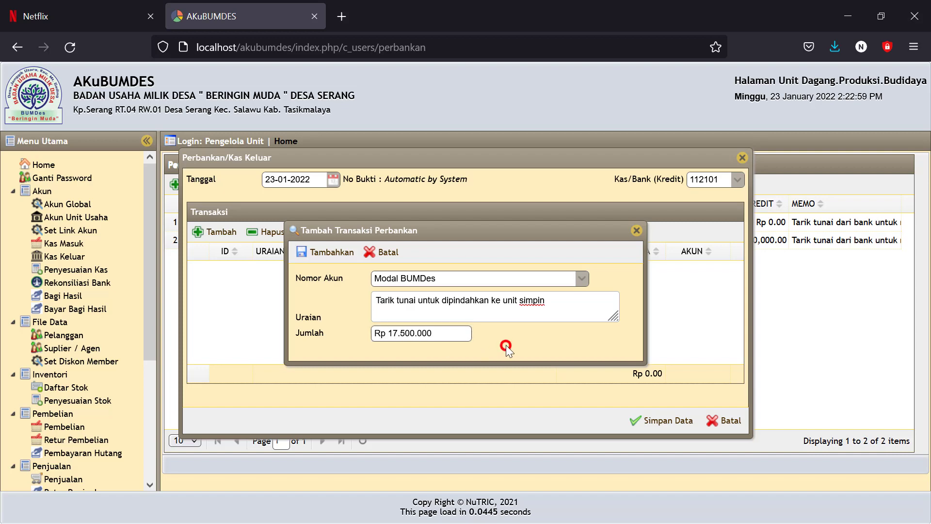
{"action": "left_click", "coordinate": [339, 252]}
{"action": "left_click", "coordinate": [662, 420]}
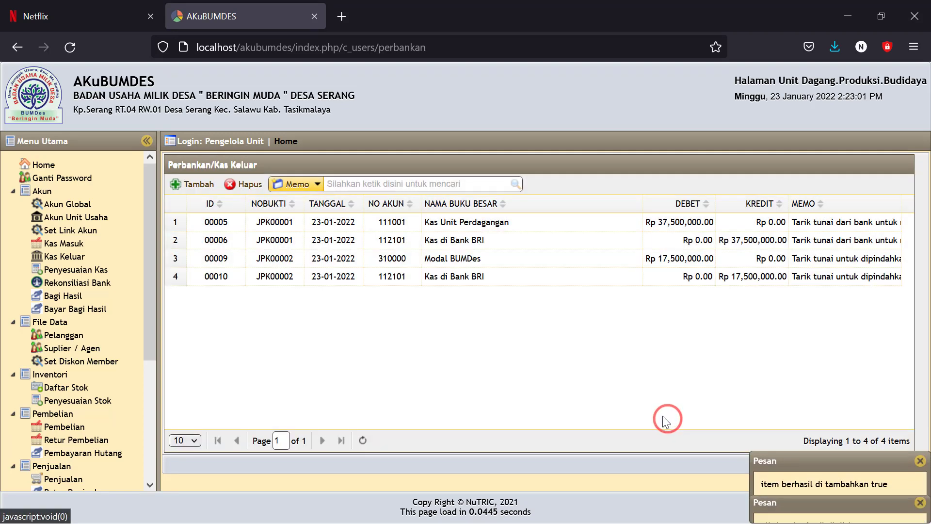
{"action": "left_click_drag", "start_coordinate": [150, 298], "coordinate": [167, 437]}
Step: Show the 23-01-2022 Neraca and check Kas di Bank BRI at 15,000,000
{"action": "left_click", "coordinate": [72, 451]}
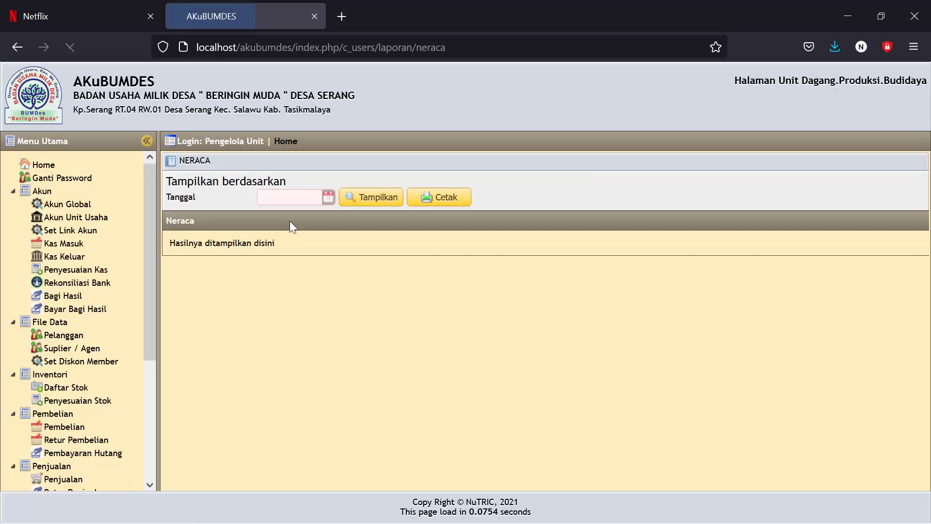
{"action": "left_click", "coordinate": [329, 196]}
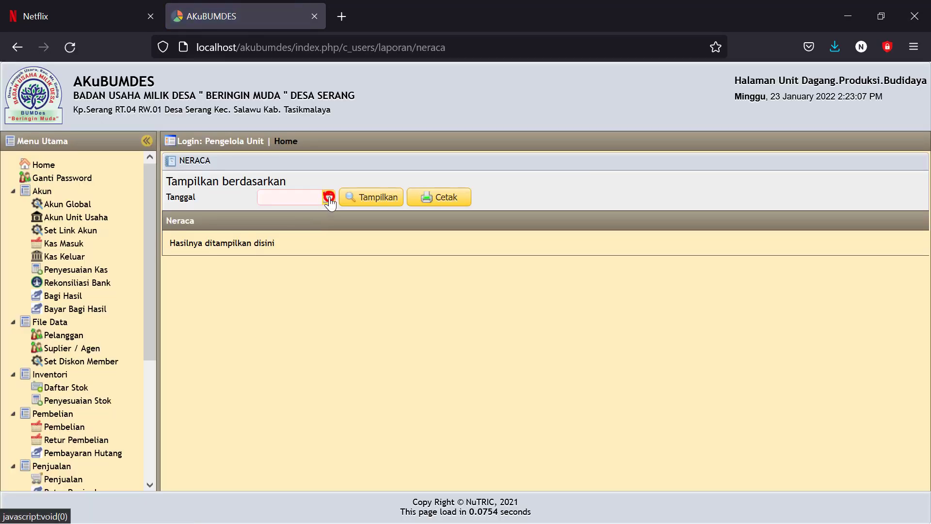
{"action": "left_click", "coordinate": [267, 312]}
{"action": "left_click", "coordinate": [372, 197]}
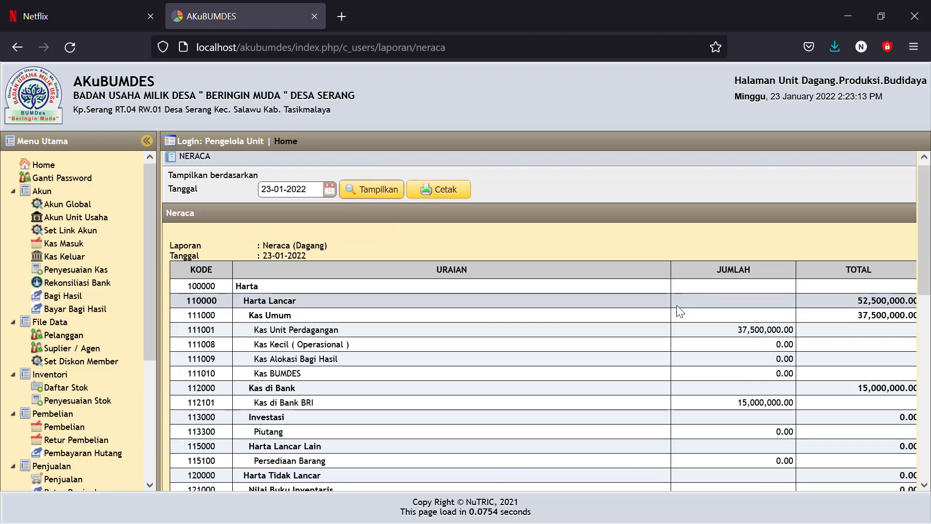
{"action": "scroll", "coordinate": [677, 306], "scroll_direction": "down", "scroll_amount": 2}
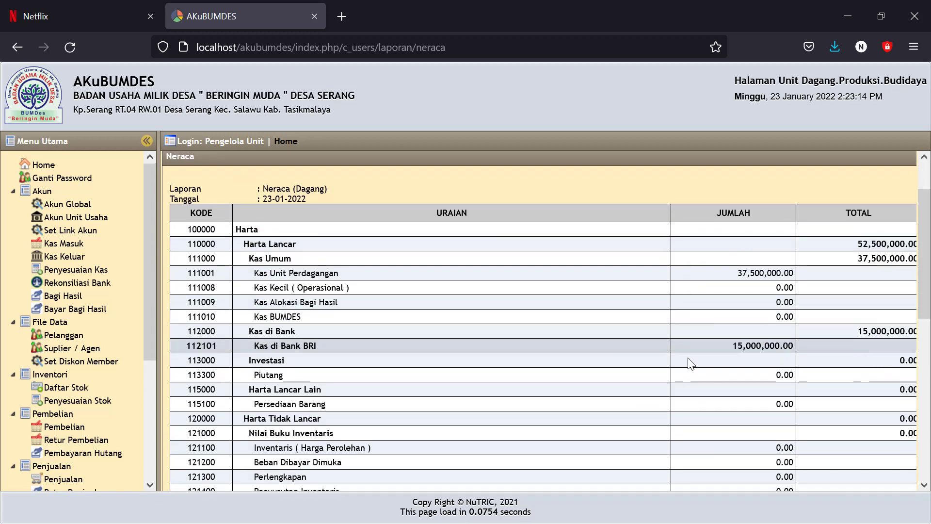
{"action": "left_click", "coordinate": [724, 348]}
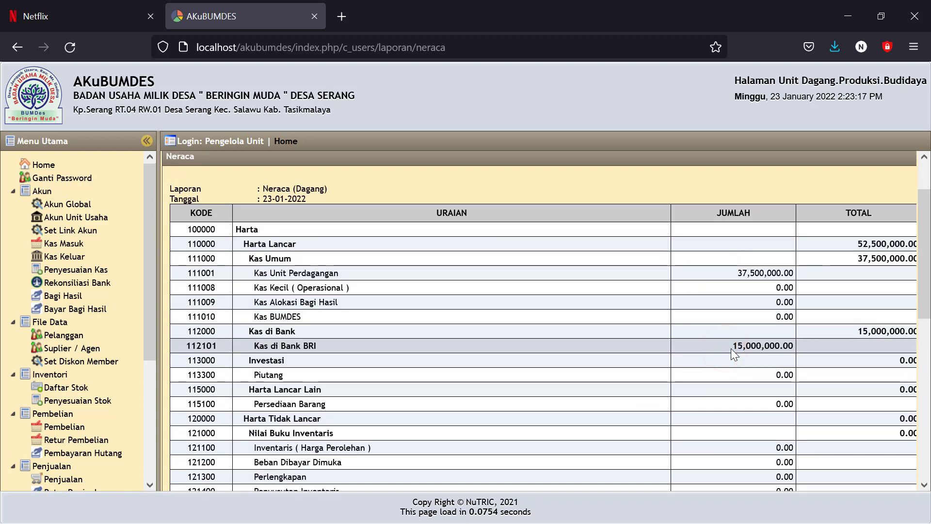
{"action": "left_click_drag", "start_coordinate": [728, 347], "coordinate": [799, 349]}
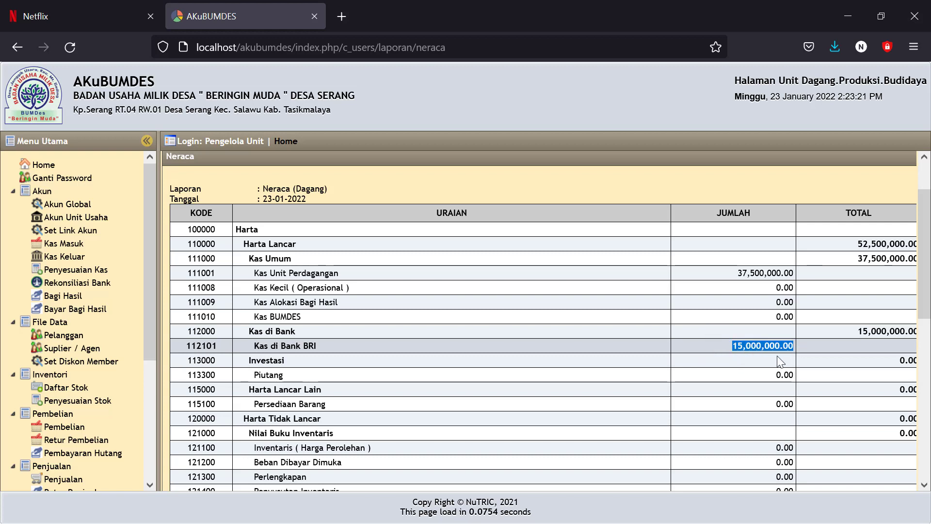
Step: Confirm the report balances at 52,500,000, then log out of the trading unit
{"action": "scroll", "coordinate": [751, 361], "scroll_direction": "down", "scroll_amount": 4}
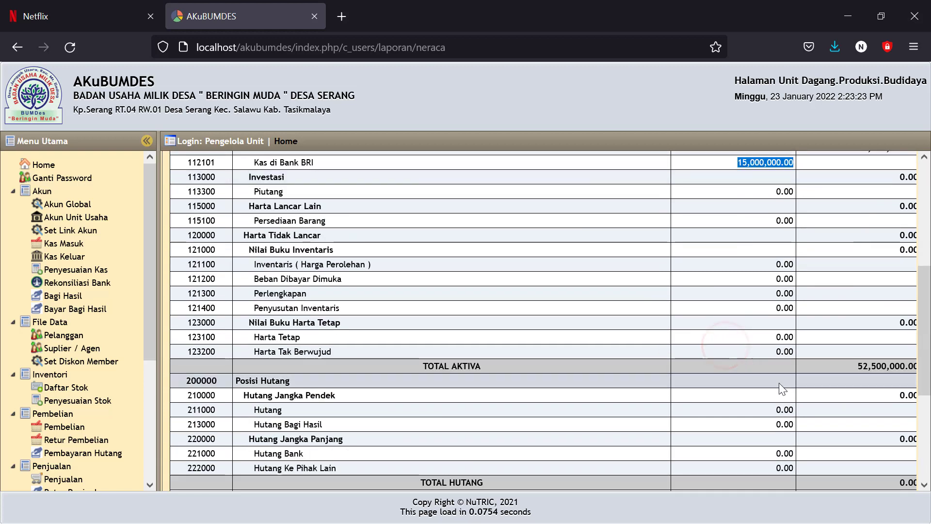
{"action": "scroll", "coordinate": [782, 388], "scroll_direction": "down", "scroll_amount": 4}
{"action": "left_click_drag", "start_coordinate": [853, 329], "coordinate": [901, 331]}
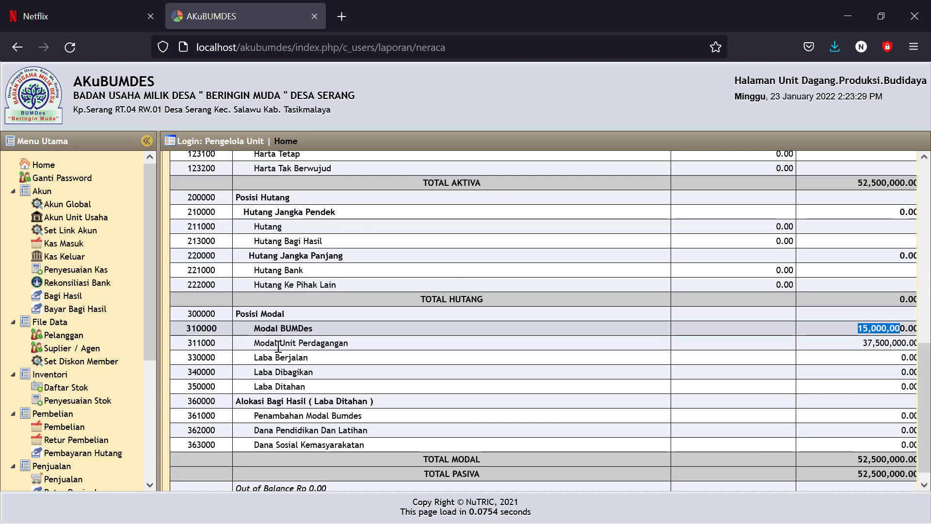
{"action": "left_click_drag", "start_coordinate": [148, 285], "coordinate": [151, 420]}
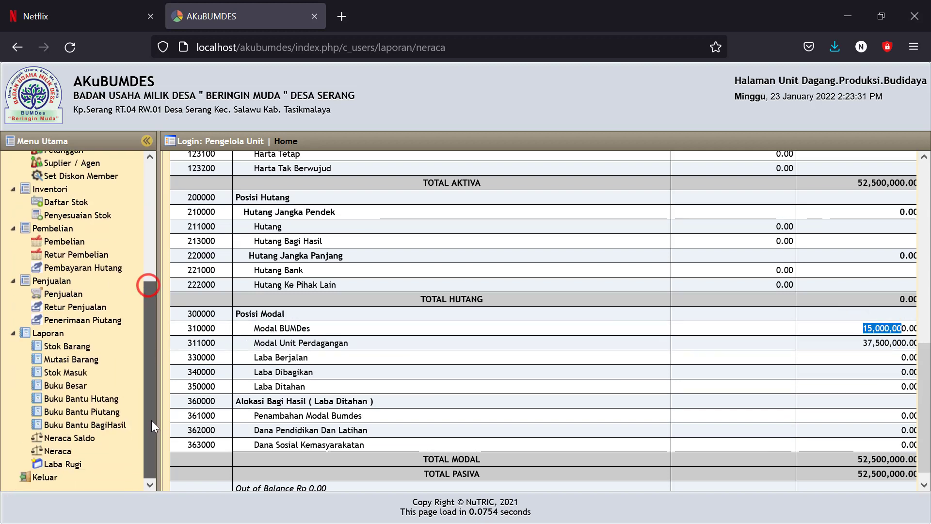
{"action": "left_click", "coordinate": [38, 478]}
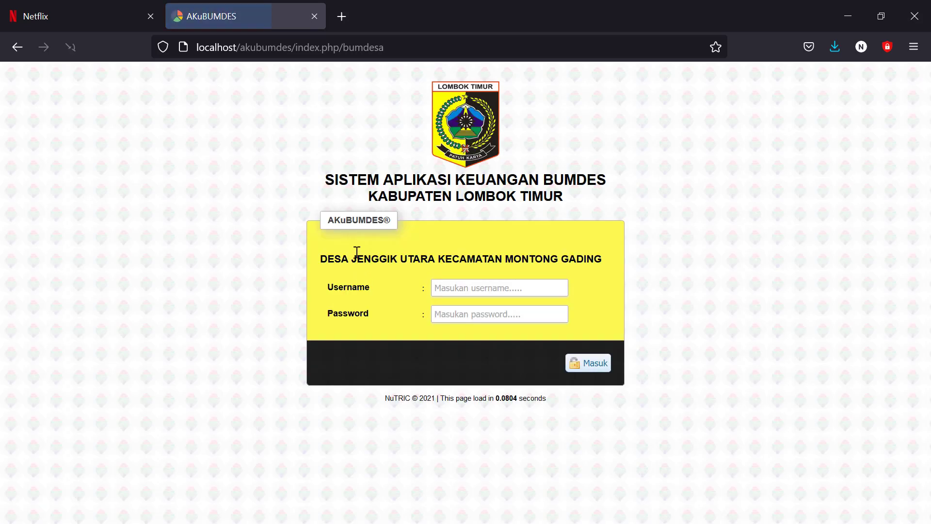
Step: Sign in using the saved 'simpin' savings-loan unit login
{"action": "left_click", "coordinate": [448, 287]}
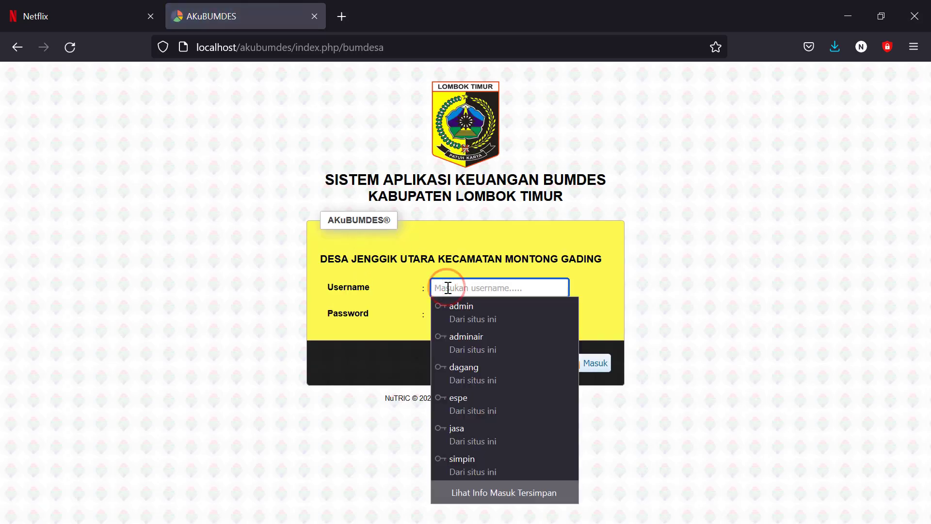
{"action": "type", "text": "s"}
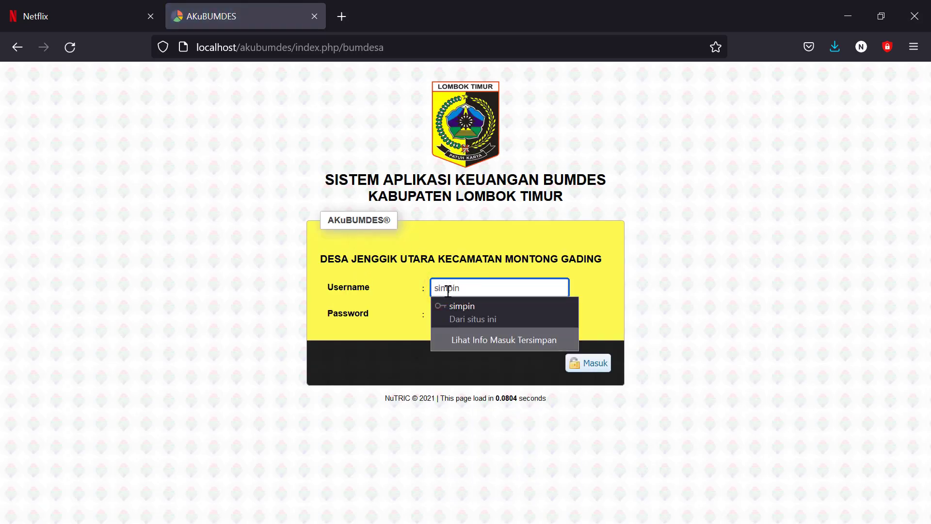
{"action": "type", "text": "impin"}
{"action": "left_click", "coordinate": [465, 308]}
{"action": "left_click", "coordinate": [587, 363]}
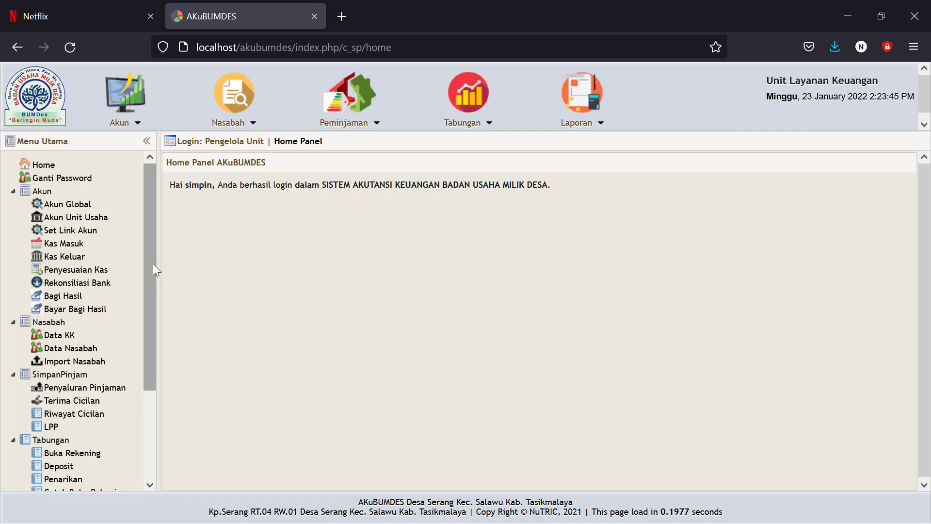
Step: Show the savings-loan unit's Neraca for 23-01-2022 and confirm all balances are zero
{"action": "left_click_drag", "start_coordinate": [152, 263], "coordinate": [155, 382]}
{"action": "left_click", "coordinate": [56, 450]}
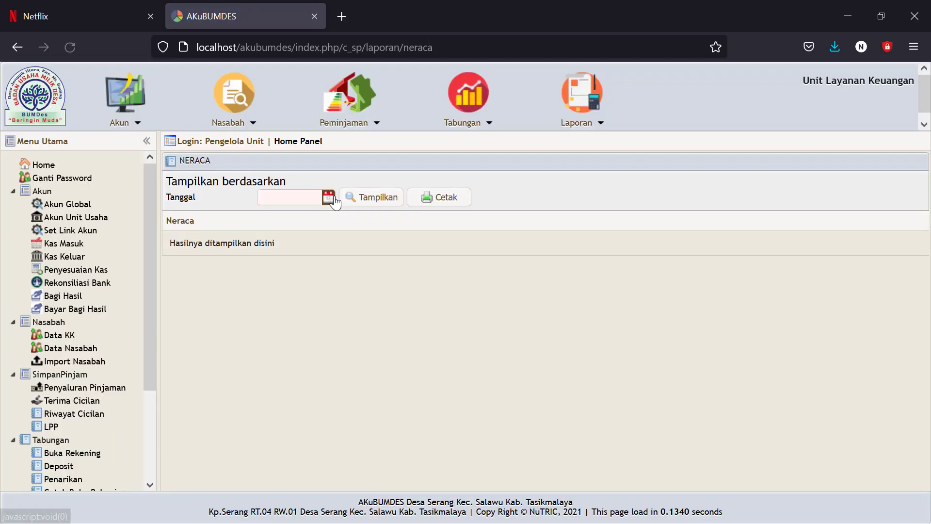
{"action": "left_click", "coordinate": [328, 196]}
{"action": "left_click", "coordinate": [269, 312]}
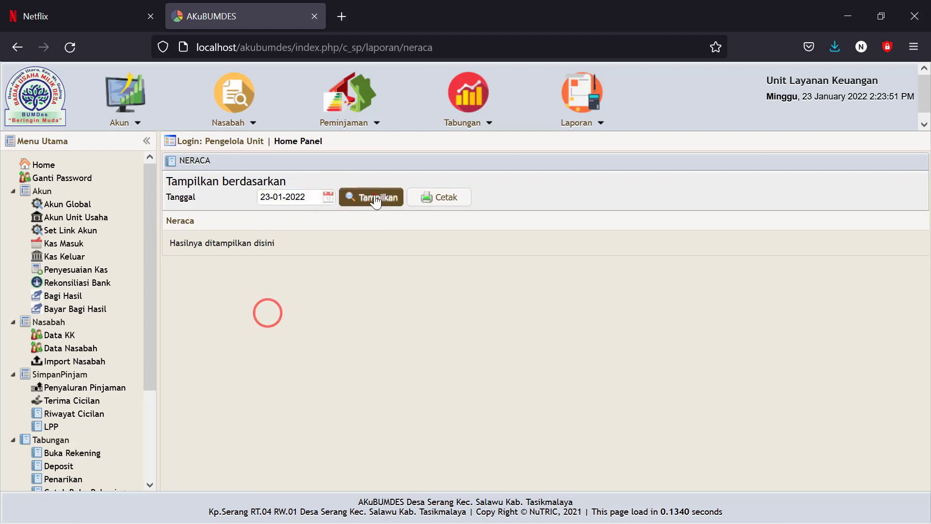
{"action": "left_click", "coordinate": [373, 185]}
{"action": "scroll", "coordinate": [475, 337], "scroll_direction": "down", "scroll_amount": 10}
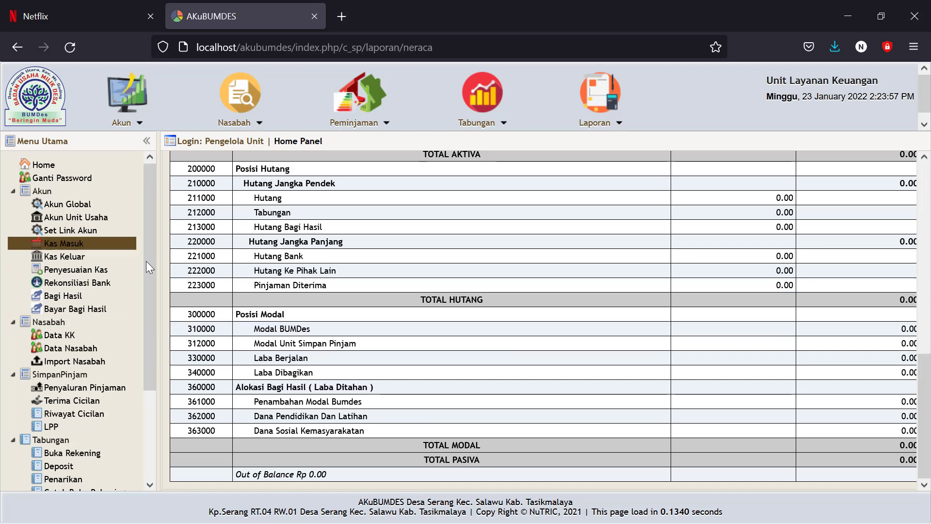
{"action": "left_click", "coordinate": [63, 246]}
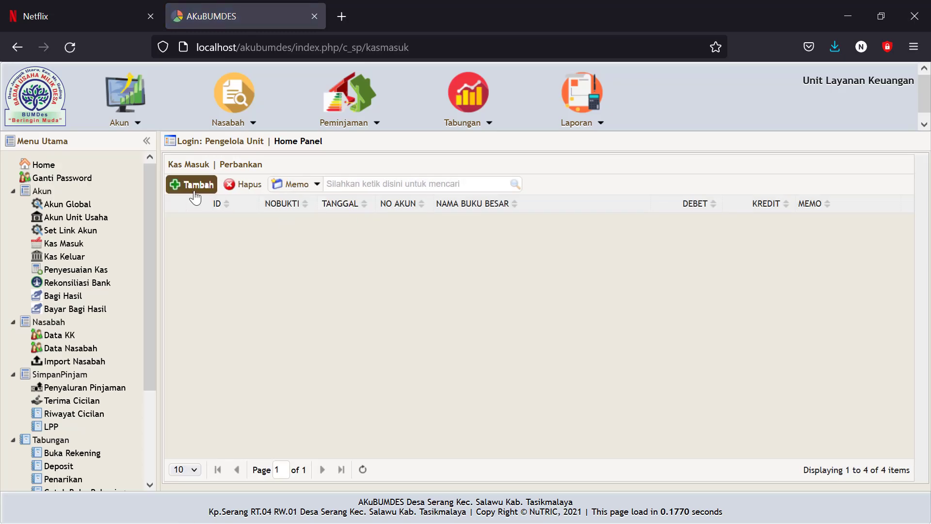
Step: Start a cash-in entry dated 23 January 2022, received into Kas Unit Simpan Pinjam
{"action": "left_click", "coordinate": [192, 186]}
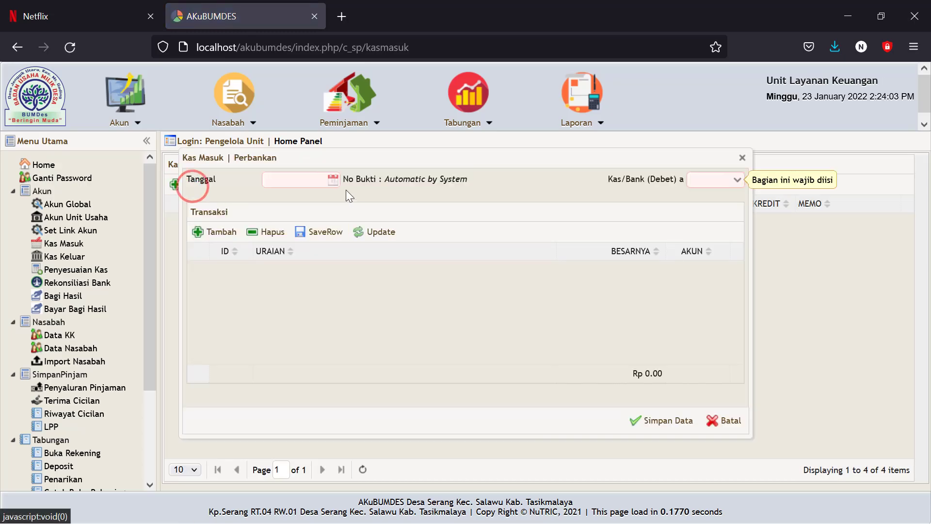
{"action": "left_click", "coordinate": [334, 179]}
{"action": "left_click", "coordinate": [272, 296]}
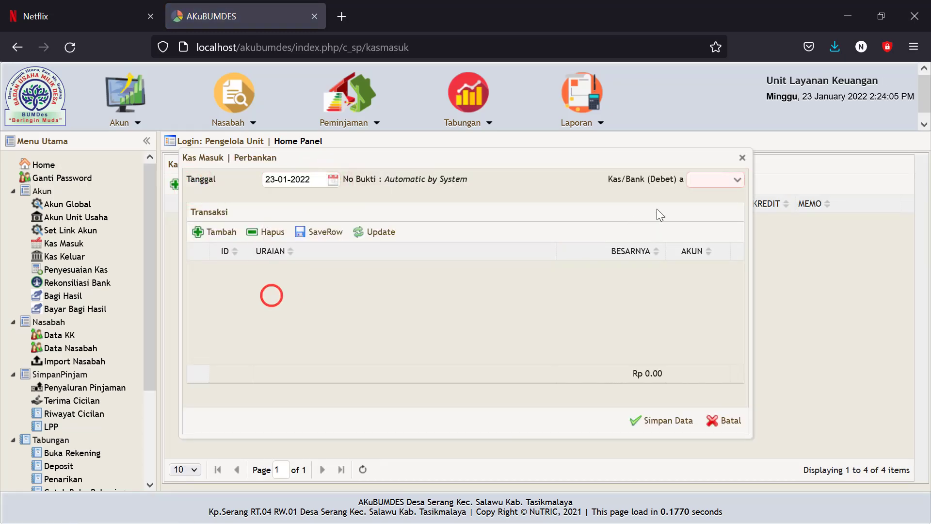
{"action": "left_click", "coordinate": [736, 181]}
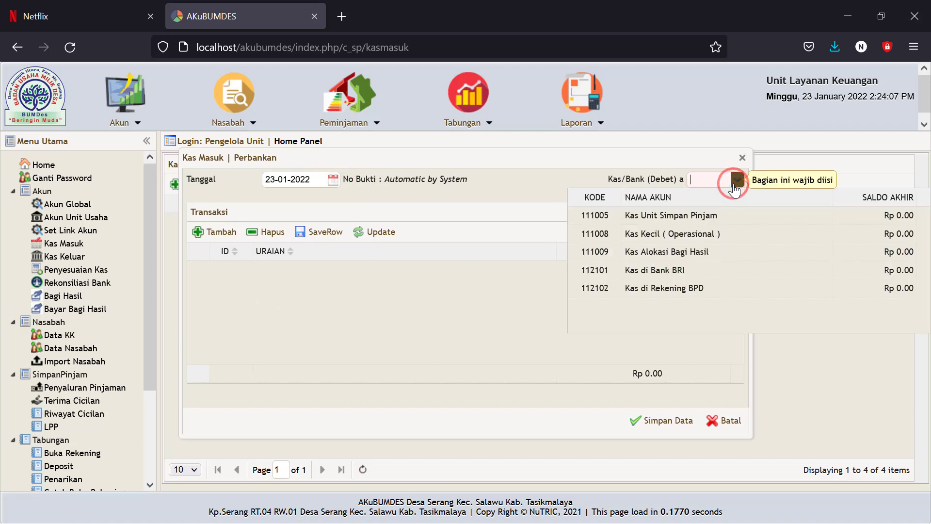
{"action": "left_click", "coordinate": [656, 217]}
Step: Add a Modal Unit Simpan Pinjam (312000) line described 'Tarik tunai dari bank untk modal'
{"action": "left_click", "coordinate": [389, 276]}
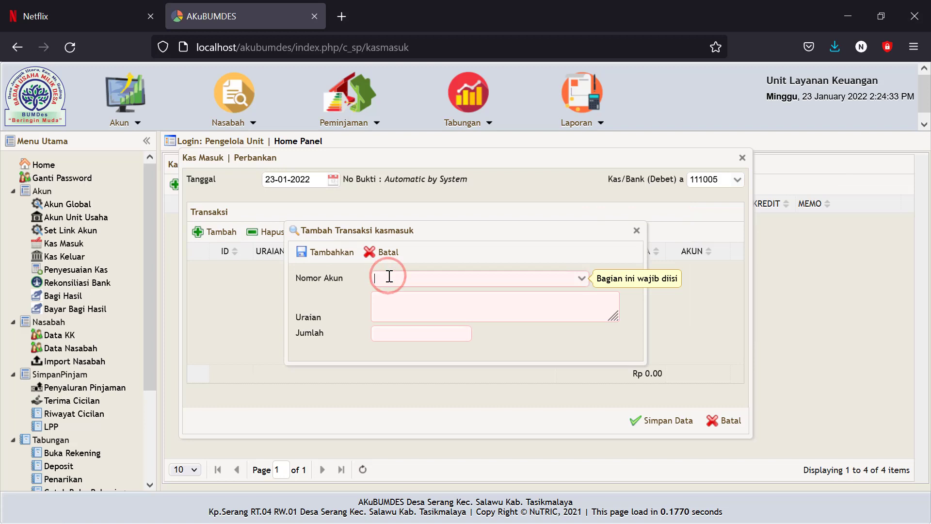
{"action": "type", "text": "modal"}
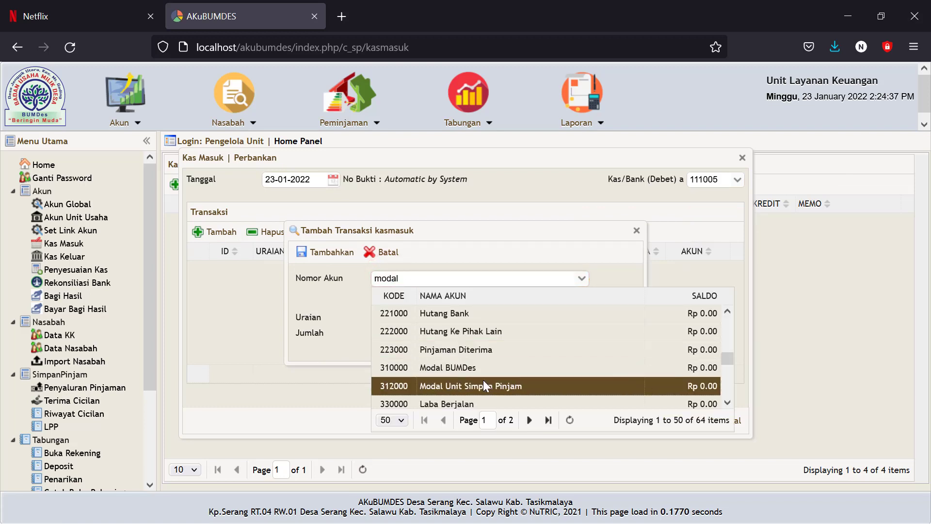
{"action": "left_click", "coordinate": [482, 389]}
{"action": "left_click", "coordinate": [409, 303]}
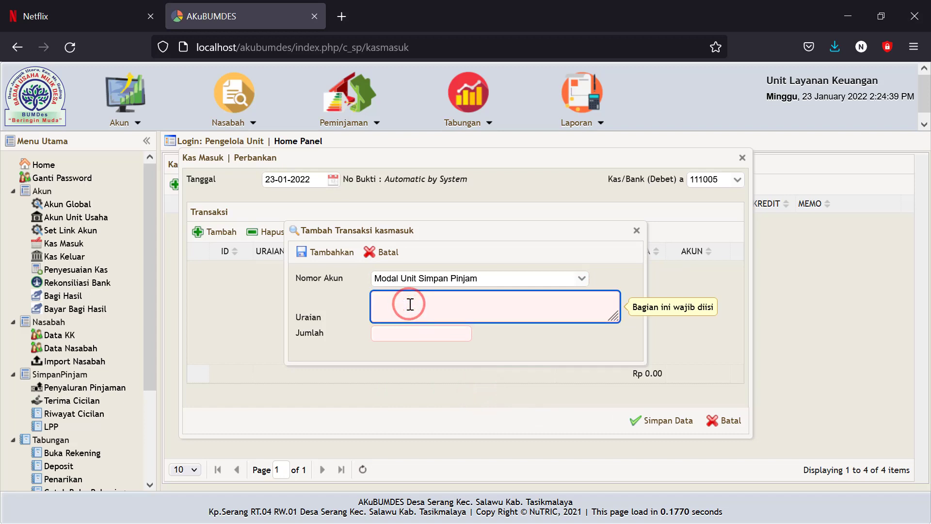
{"action": "type", "text": "Pemindahan"}
{"action": "key", "text": "BackSpace"}
{"action": "key", "text": "BackSpace"}
{"action": "key", "text": "BackSpace"}
{"action": "key", "text": "BackSpace"}
{"action": "key", "text": "BackSpace"}
{"action": "key", "text": "BackSpace"}
{"action": "key", "text": "BackSpace"}
{"action": "key", "text": "BackSpace"}
{"action": "key", "text": "BackSpace"}
{"action": "key", "text": "BackSpace"}
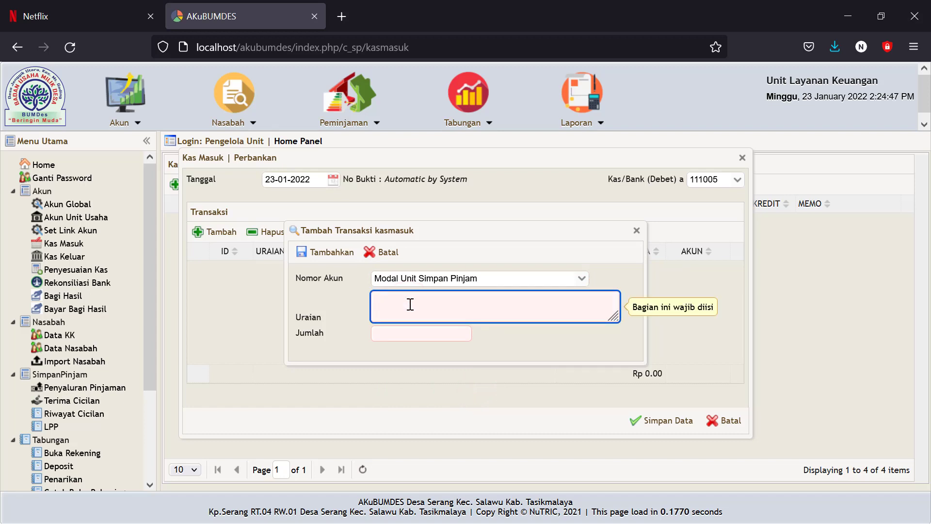
{"action": "type", "text": "Tarik tunai dari bank untk modal"}
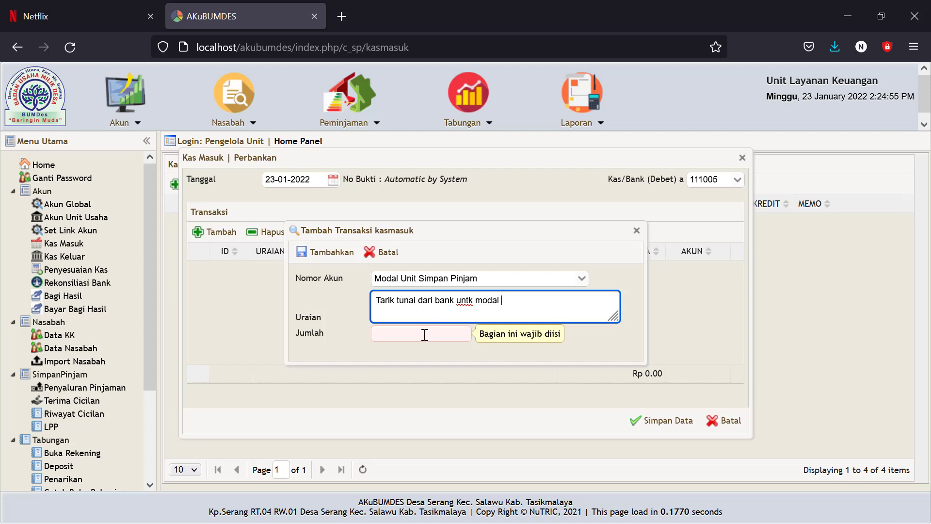
Step: Enter the 17,500,000 amount, add the line, and save the cash receipt
{"action": "left_click", "coordinate": [398, 334]}
{"action": "type", "text": "17500000"}
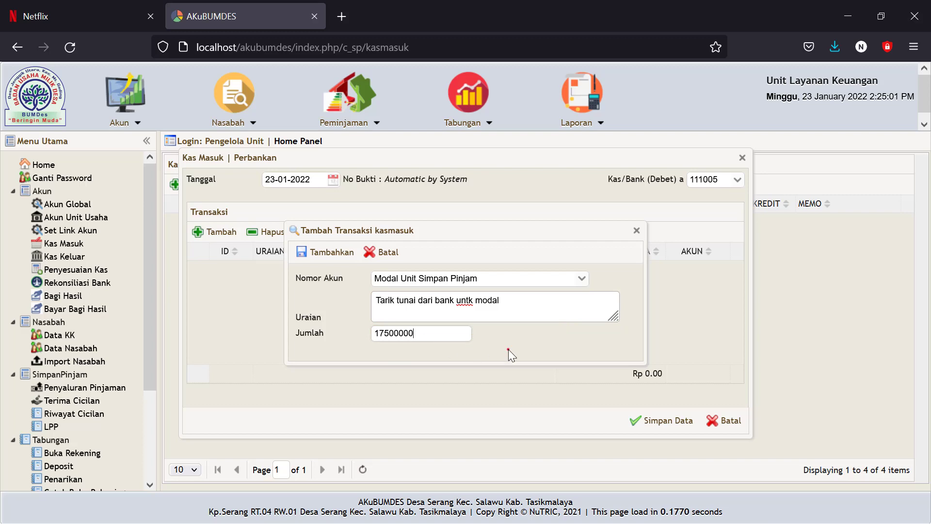
{"action": "left_click", "coordinate": [509, 349]}
{"action": "left_click", "coordinate": [321, 252]}
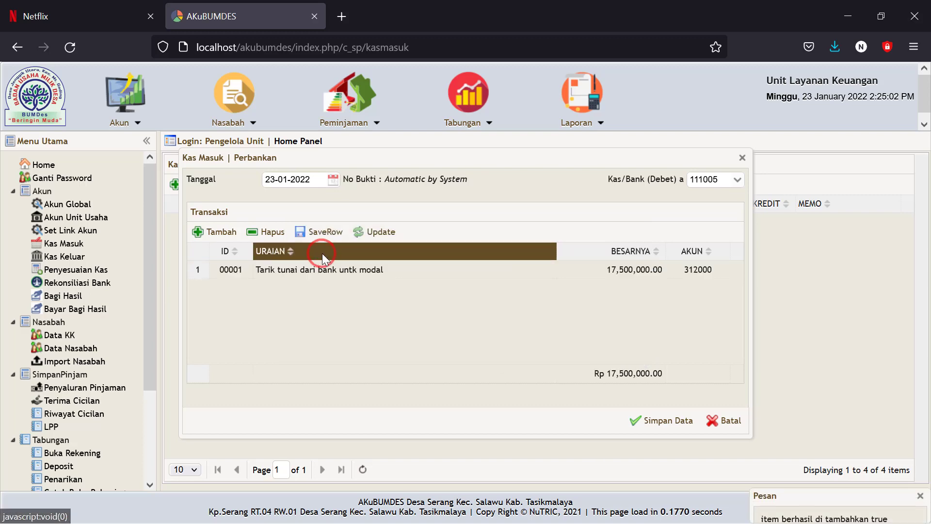
{"action": "left_click", "coordinate": [658, 420]}
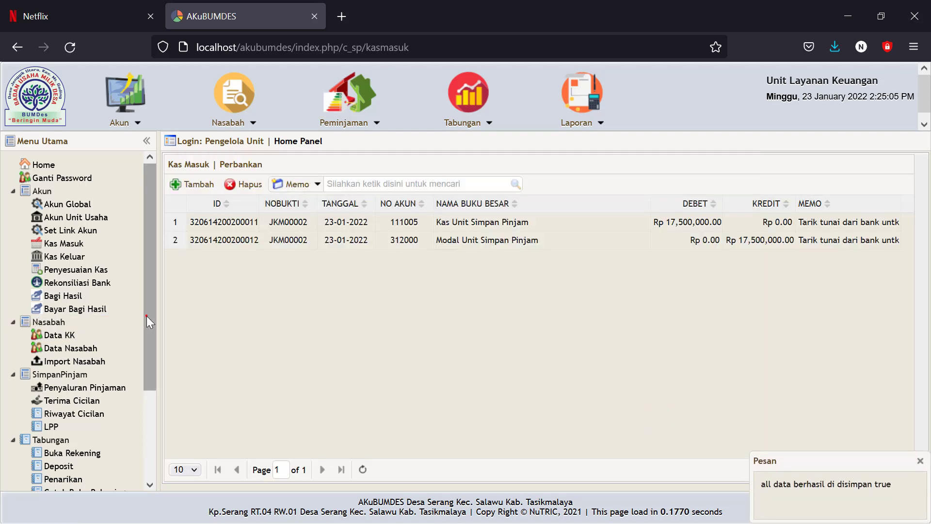
Step: Display the savings-loan unit's 23-01-2022 Neraca, balanced at 17,500,000
{"action": "left_click_drag", "start_coordinate": [146, 316], "coordinate": [149, 485]}
{"action": "left_click", "coordinate": [60, 451]}
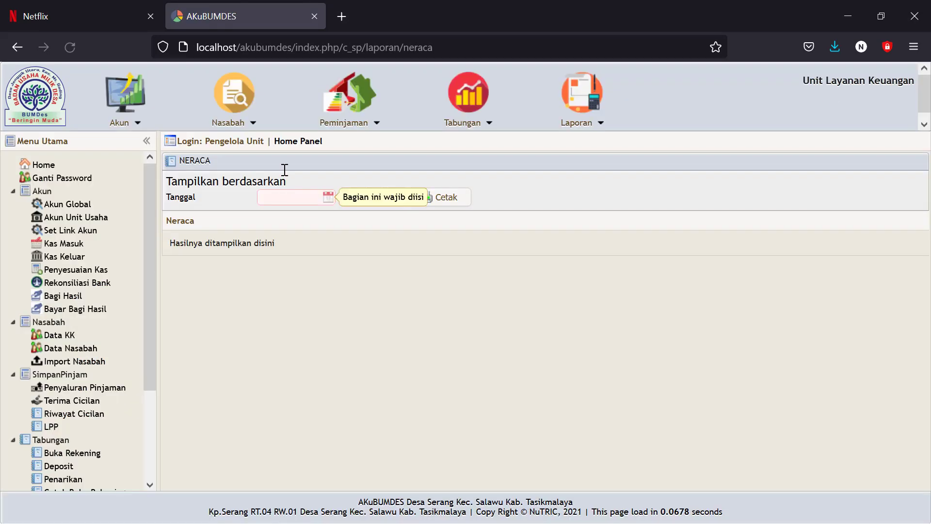
{"action": "left_click", "coordinate": [329, 197]}
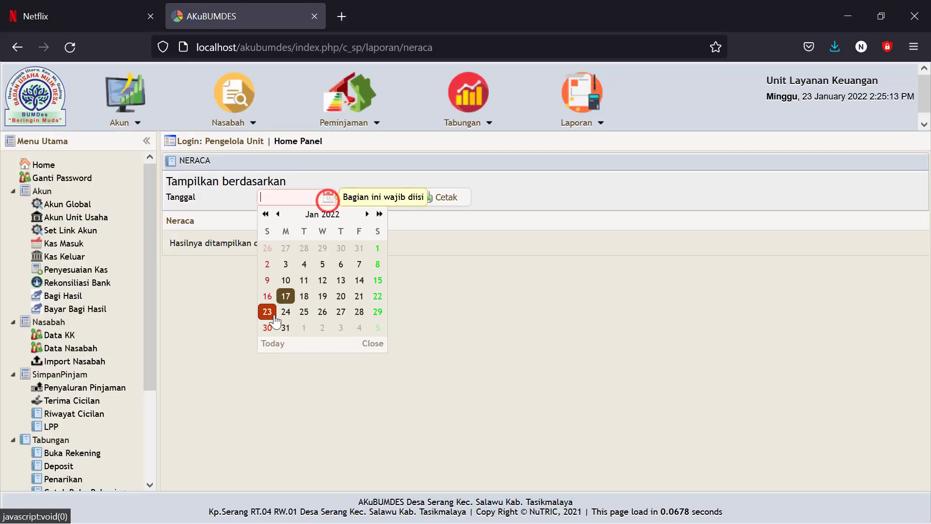
{"action": "left_click", "coordinate": [265, 314]}
{"action": "left_click", "coordinate": [367, 208]}
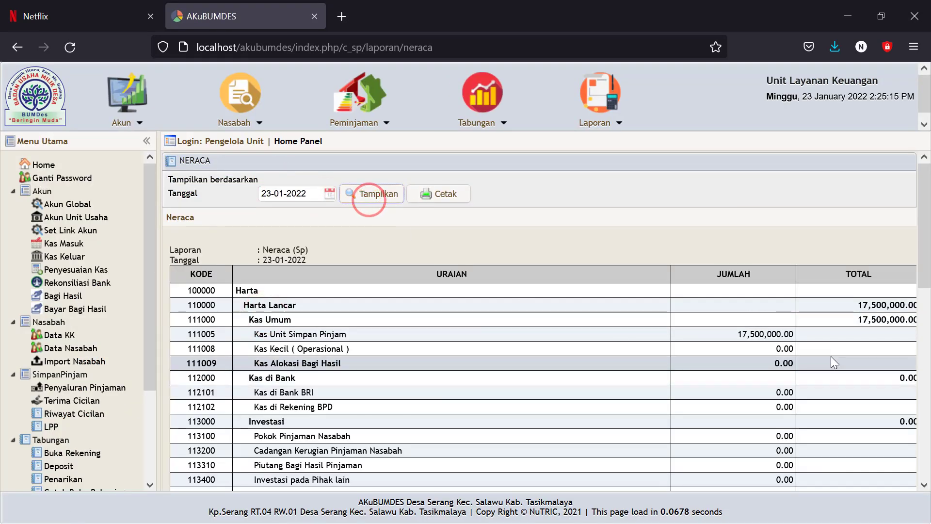
{"action": "scroll", "coordinate": [767, 339], "scroll_direction": "down", "scroll_amount": 7}
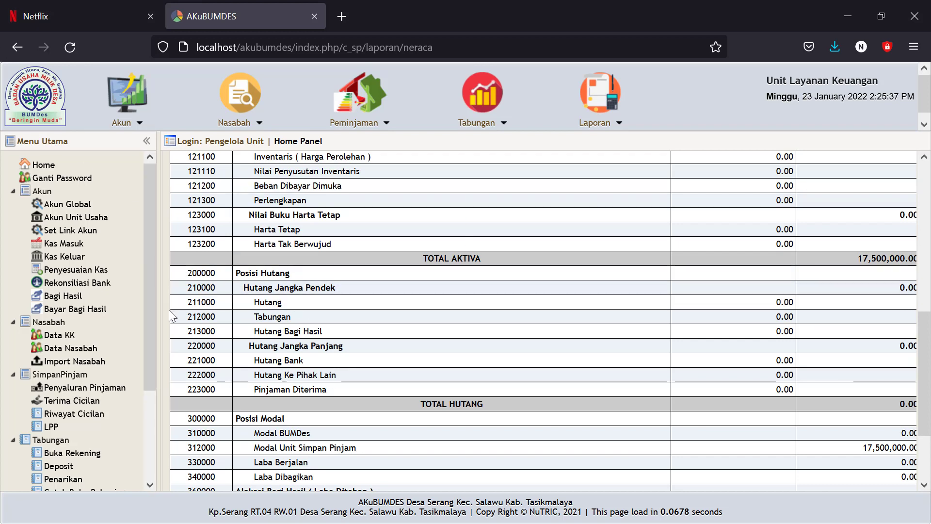
Step: Log out and sign back in with the saved administrator login
{"action": "left_click_drag", "start_coordinate": [153, 335], "coordinate": [156, 461]}
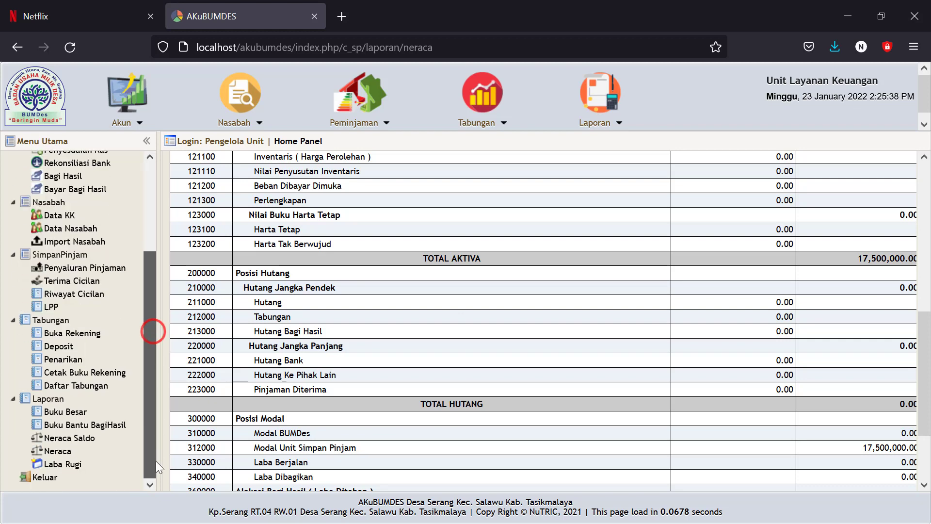
{"action": "left_click", "coordinate": [54, 480]}
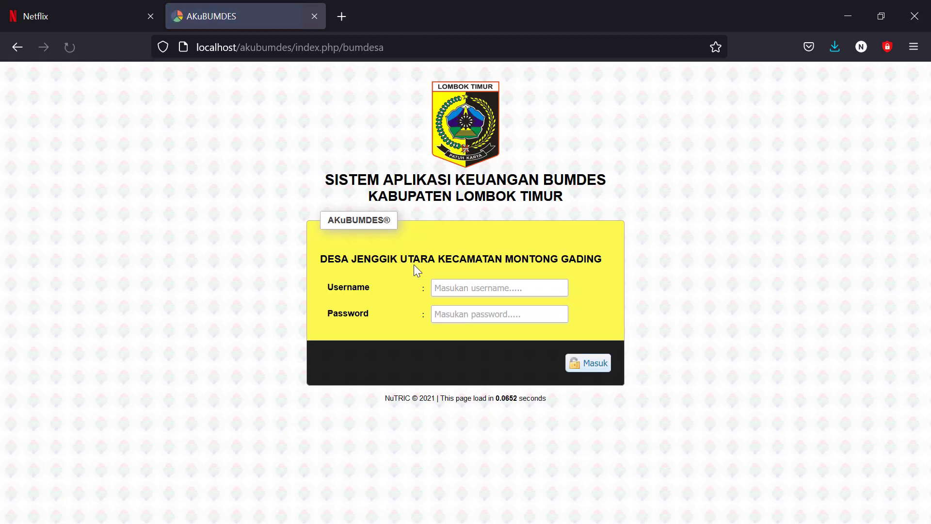
{"action": "left_click", "coordinate": [441, 289]}
{"action": "left_click", "coordinate": [463, 305]}
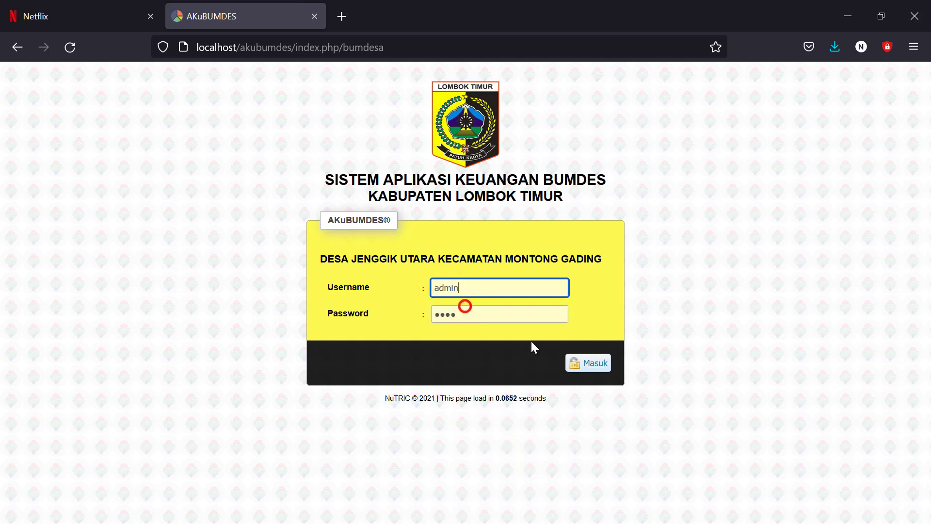
{"action": "left_click", "coordinate": [590, 363]}
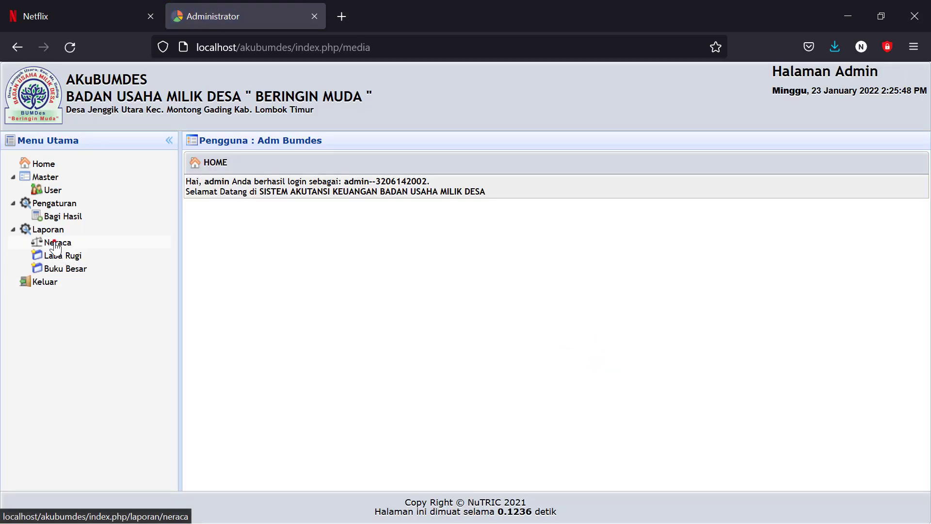
Step: Display the administrator Neraca as of 23-01-2022
{"action": "left_click", "coordinate": [54, 244]}
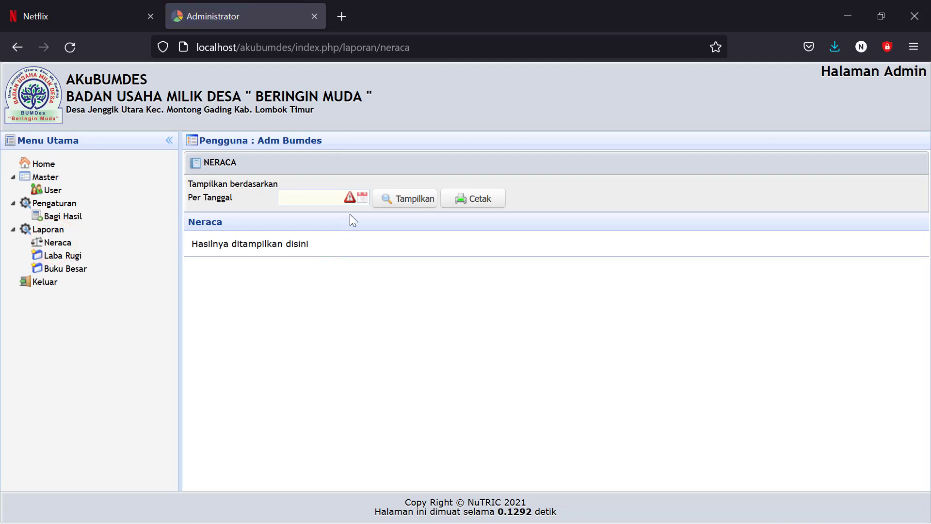
{"action": "left_click", "coordinate": [361, 197]}
{"action": "left_click", "coordinate": [286, 306]}
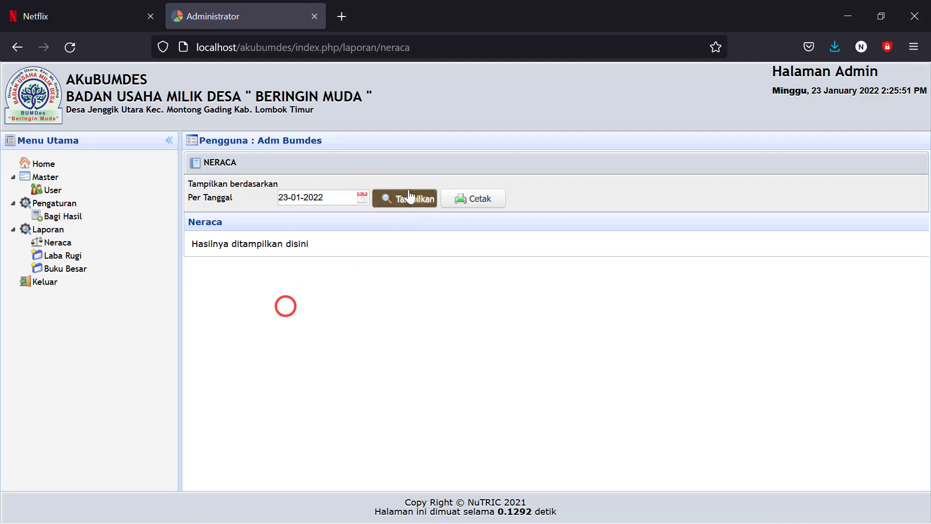
{"action": "left_click", "coordinate": [409, 197]}
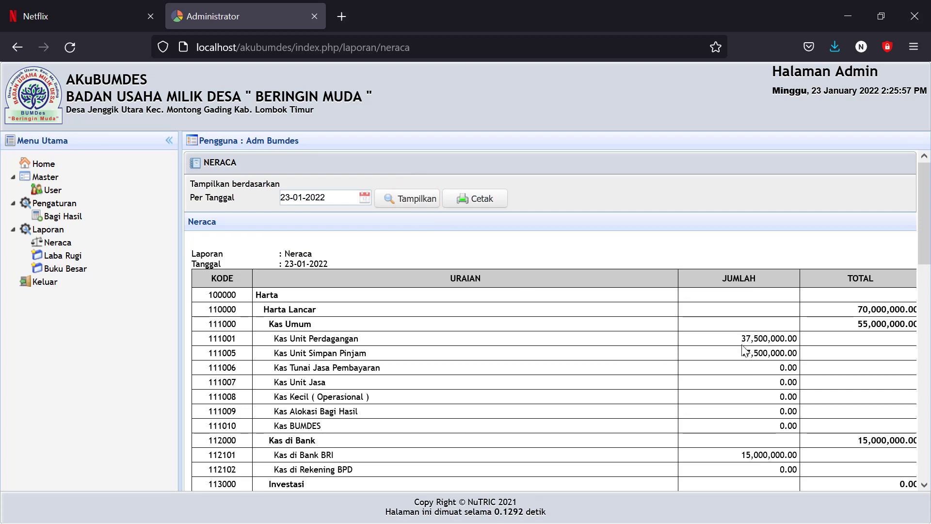
Step: Check the Kas Unit Perdagangan, Kas Unit Simpan Pinjam and Kas di Bank BRI amounts
{"action": "left_click_drag", "start_coordinate": [741, 339], "coordinate": [793, 338]}
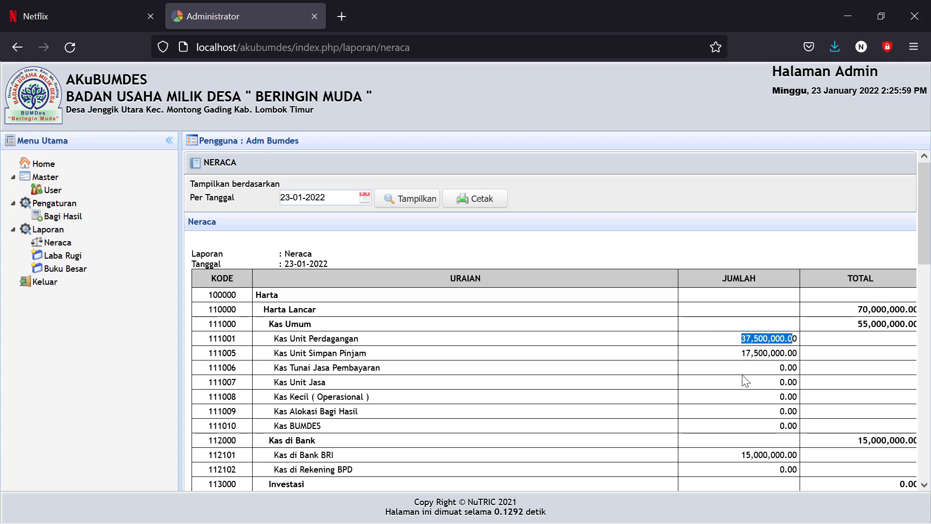
{"action": "left_click", "coordinate": [729, 359]}
{"action": "double_click", "coordinate": [728, 354]}
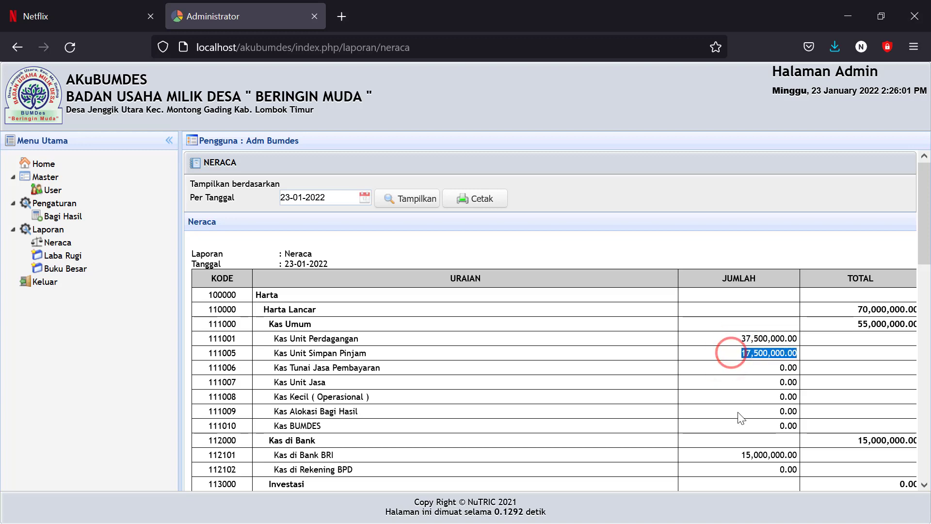
{"action": "scroll", "coordinate": [739, 410], "scroll_direction": "down", "scroll_amount": 2}
{"action": "left_click", "coordinate": [738, 397]}
{"action": "double_click", "coordinate": [737, 394]}
{"action": "scroll", "coordinate": [738, 395], "scroll_direction": "down", "scroll_amount": 10}
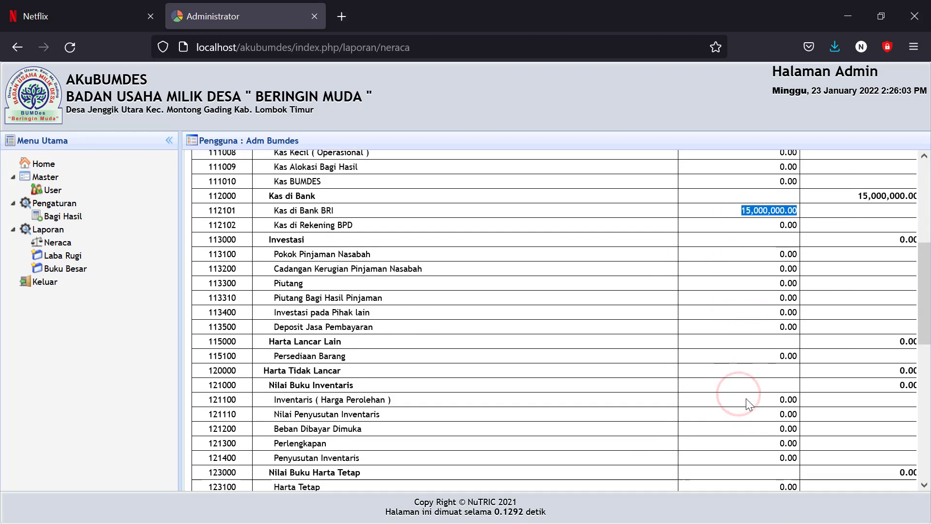
{"action": "scroll", "coordinate": [747, 400], "scroll_direction": "down", "scroll_amount": 5}
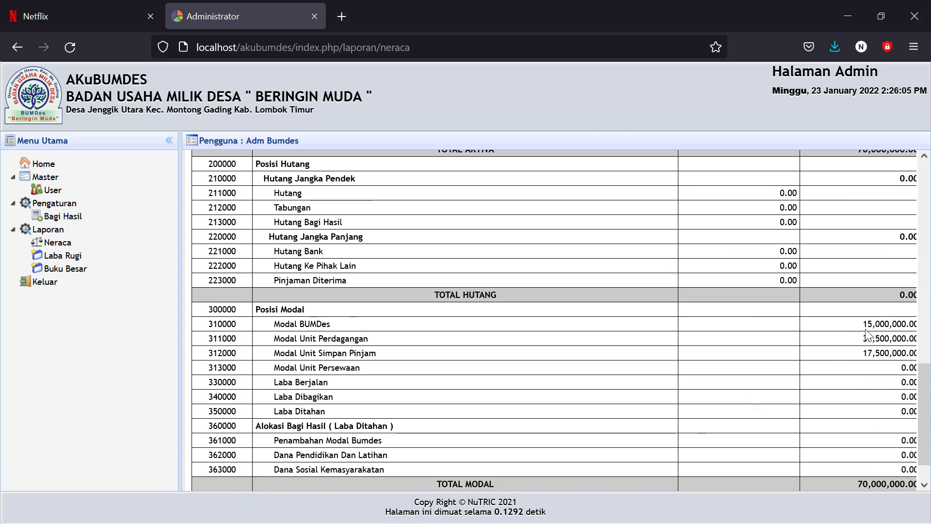
Step: Check the capital figures and confirm TOTAL AKTIVA and TOTAL MODAL both equal 70,000,000.00
{"action": "left_click_drag", "start_coordinate": [861, 325], "coordinate": [882, 328]}
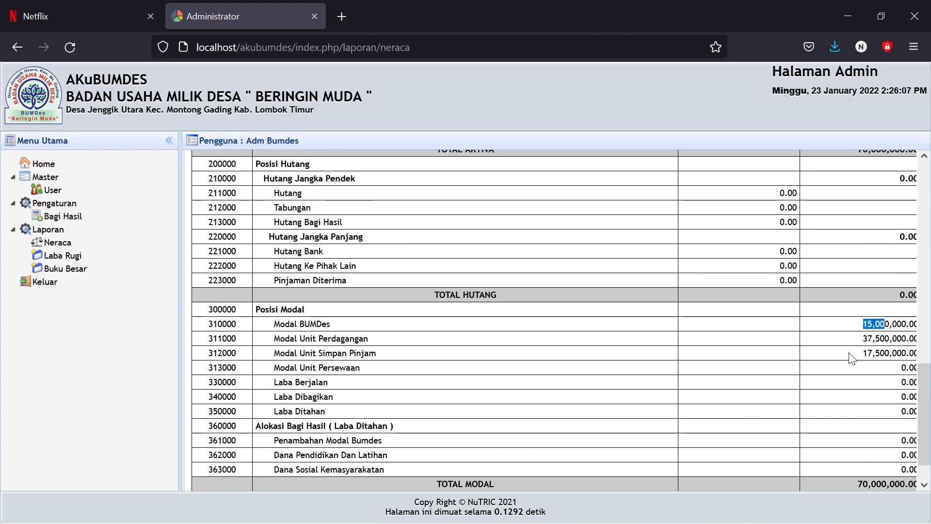
{"action": "left_click_drag", "start_coordinate": [856, 338], "coordinate": [893, 353]}
{"action": "scroll", "coordinate": [621, 321], "scroll_direction": "down", "scroll_amount": 2}
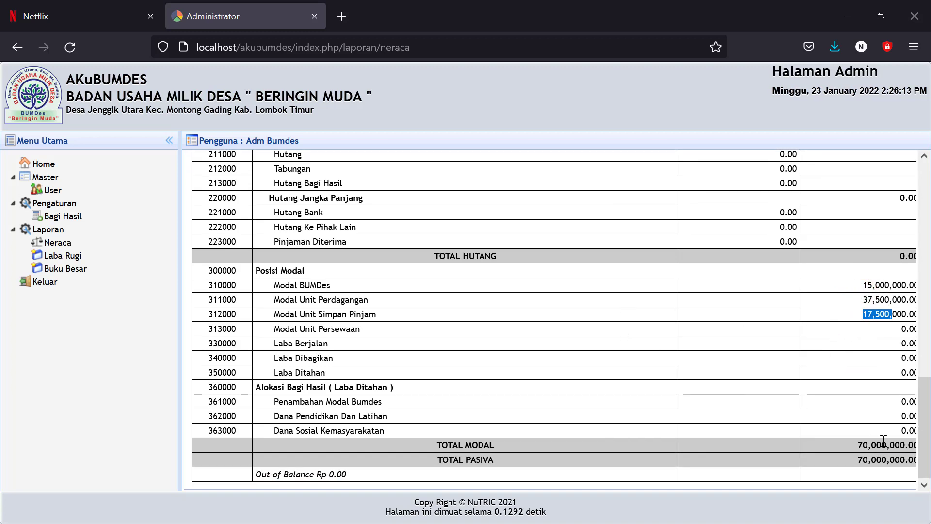
{"action": "left_click", "coordinate": [857, 441]}
{"action": "scroll", "coordinate": [830, 404], "scroll_direction": "up", "scroll_amount": 4}
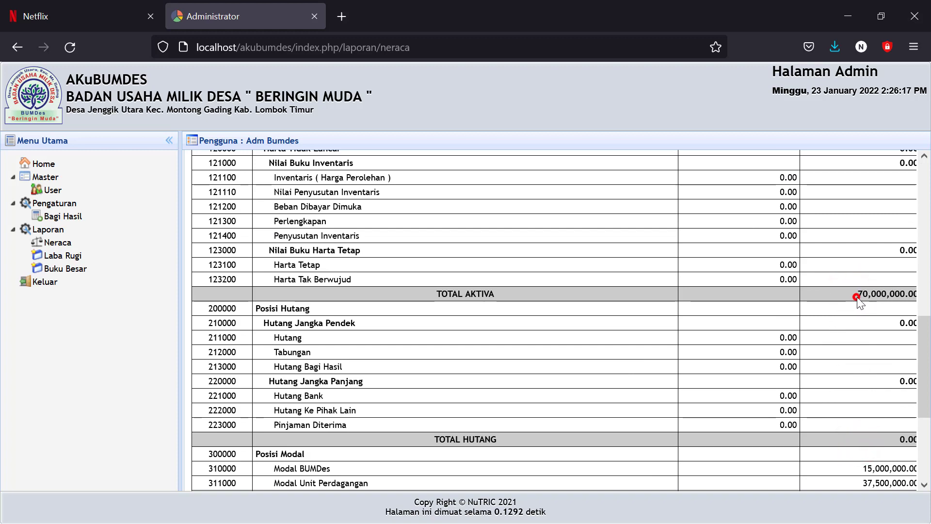
{"action": "left_click_drag", "start_coordinate": [855, 293], "coordinate": [886, 298]}
{"action": "scroll", "coordinate": [846, 372], "scroll_direction": "down", "scroll_amount": 4}
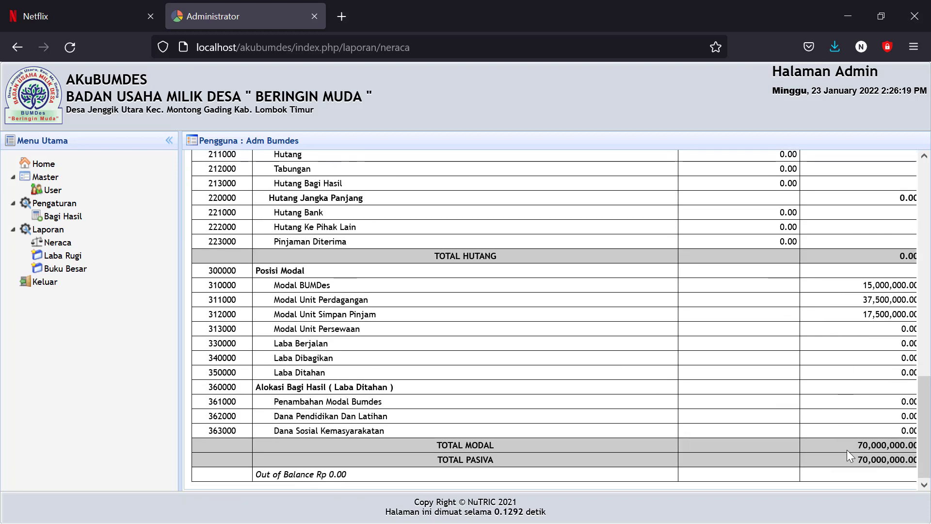
{"action": "left_click_drag", "start_coordinate": [848, 447], "coordinate": [881, 445]}
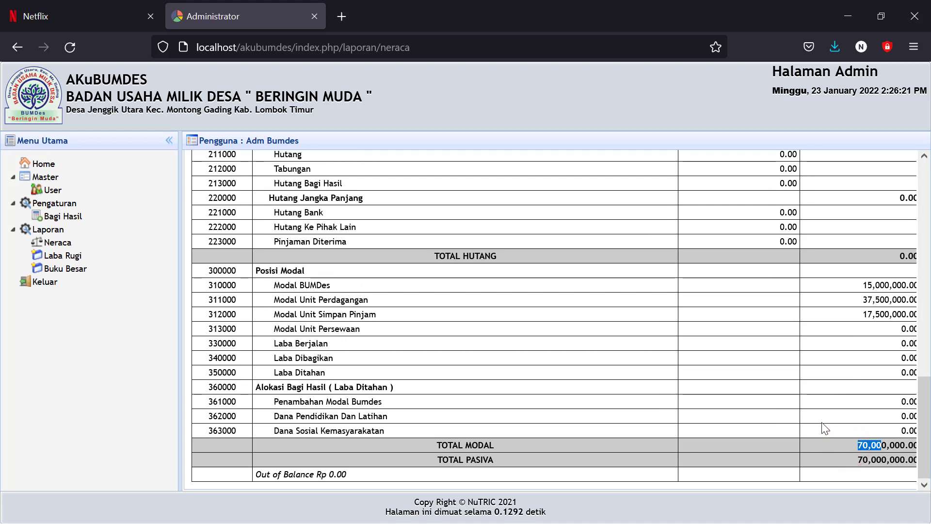